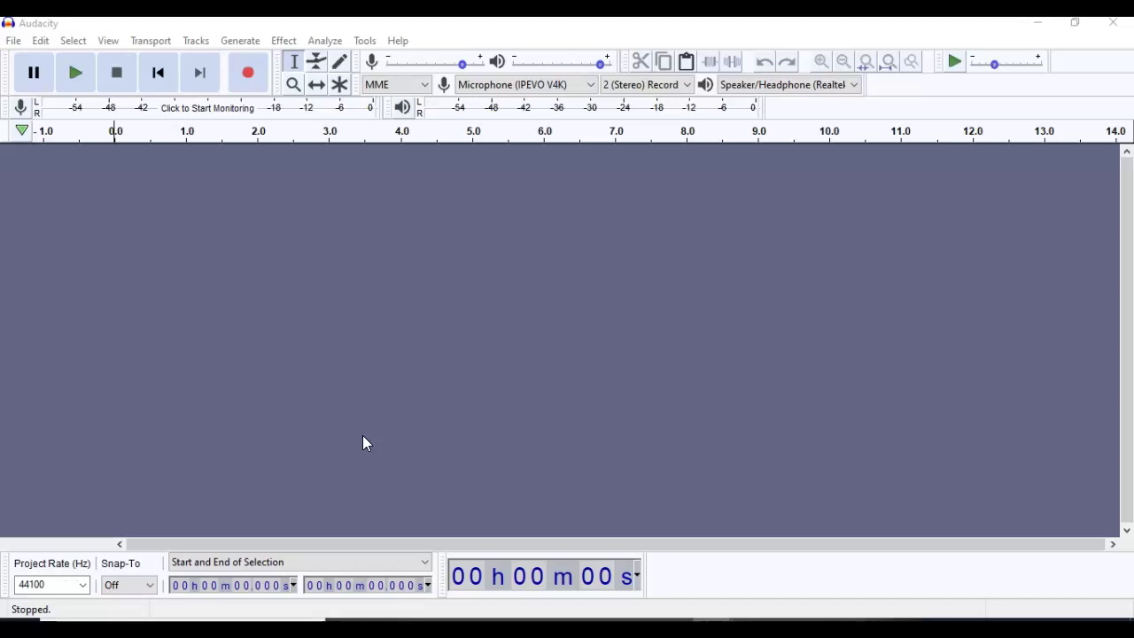
Open Kennedy_ChooseToGoToMoon.mp3 from the RM_AudacityVideos folder.
left_click(354, 441)
left_click(14, 41)
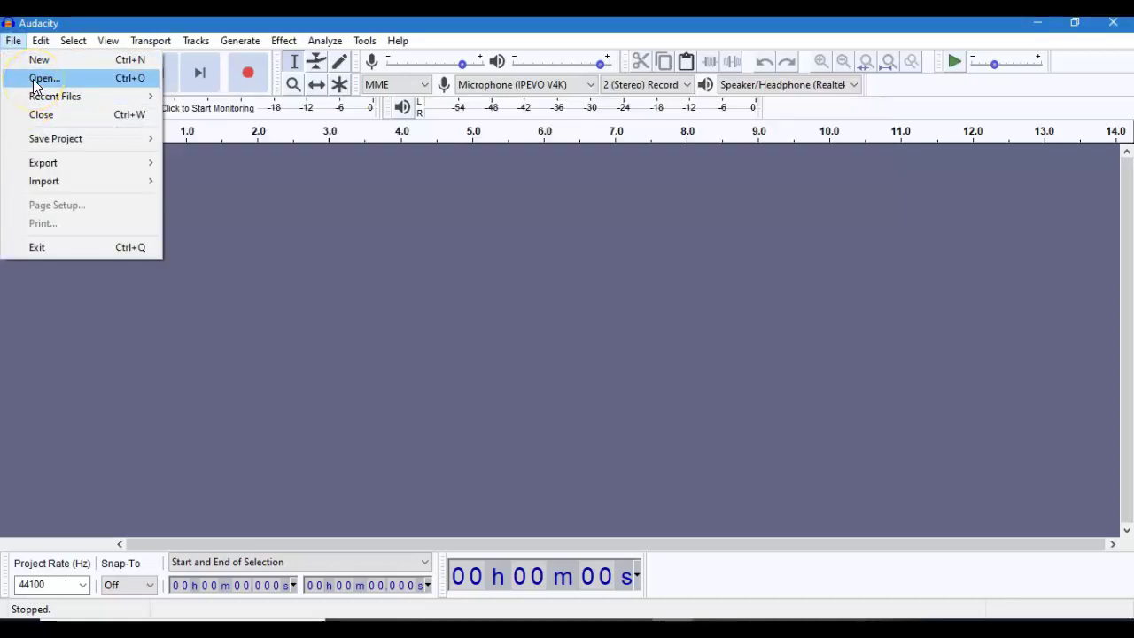
left_click(35, 80)
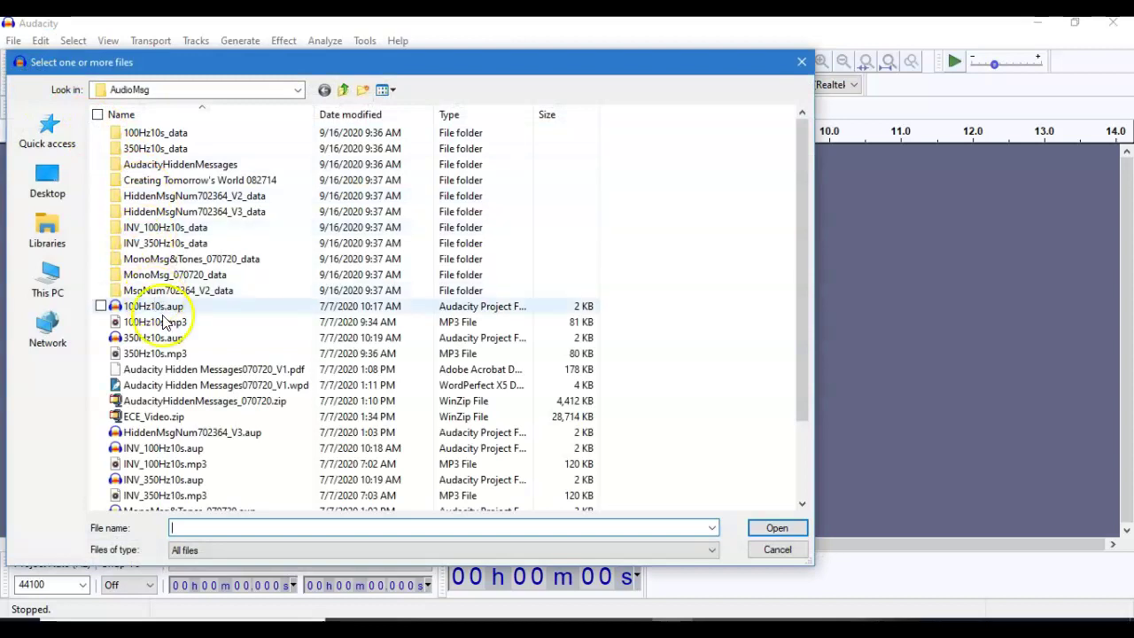
left_click(343, 90)
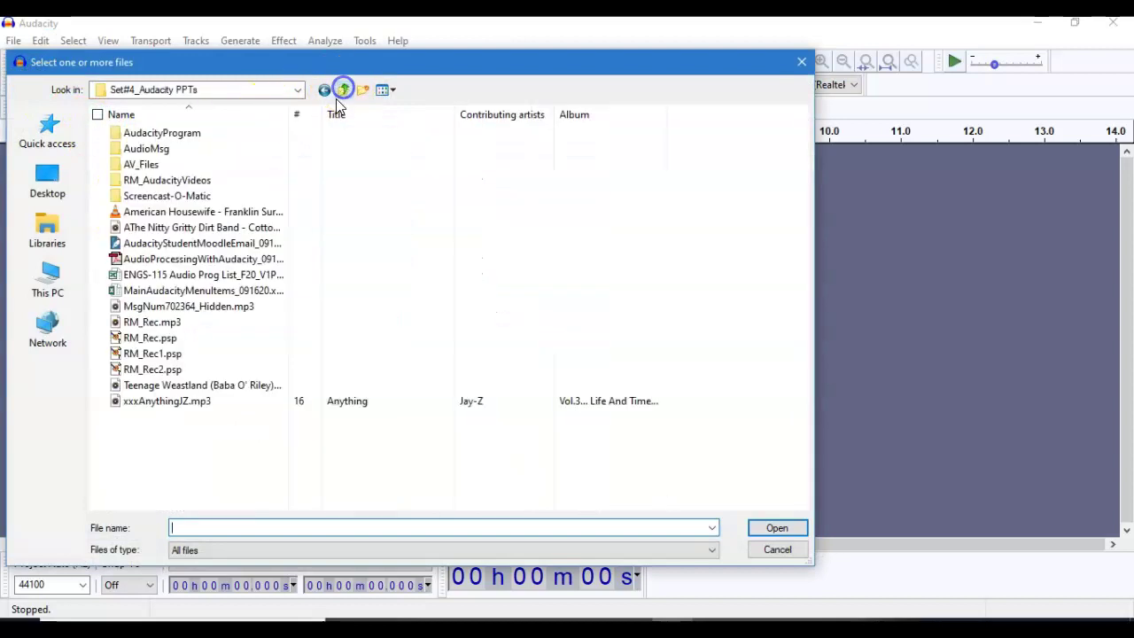
left_click(131, 180)
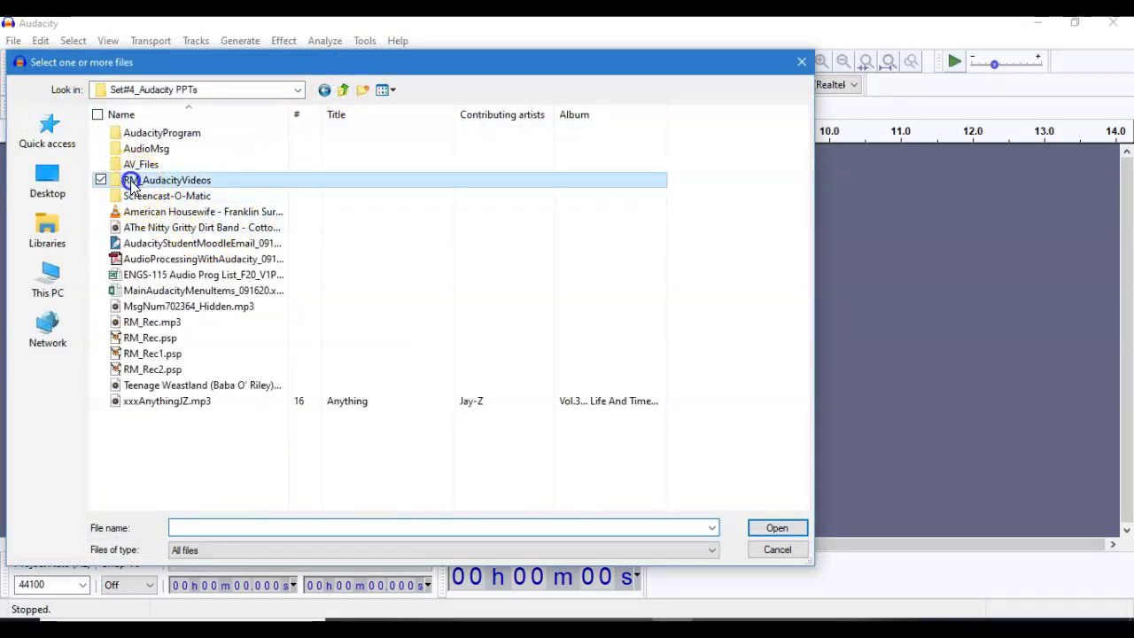
double_click(131, 180)
left_click(302, 154)
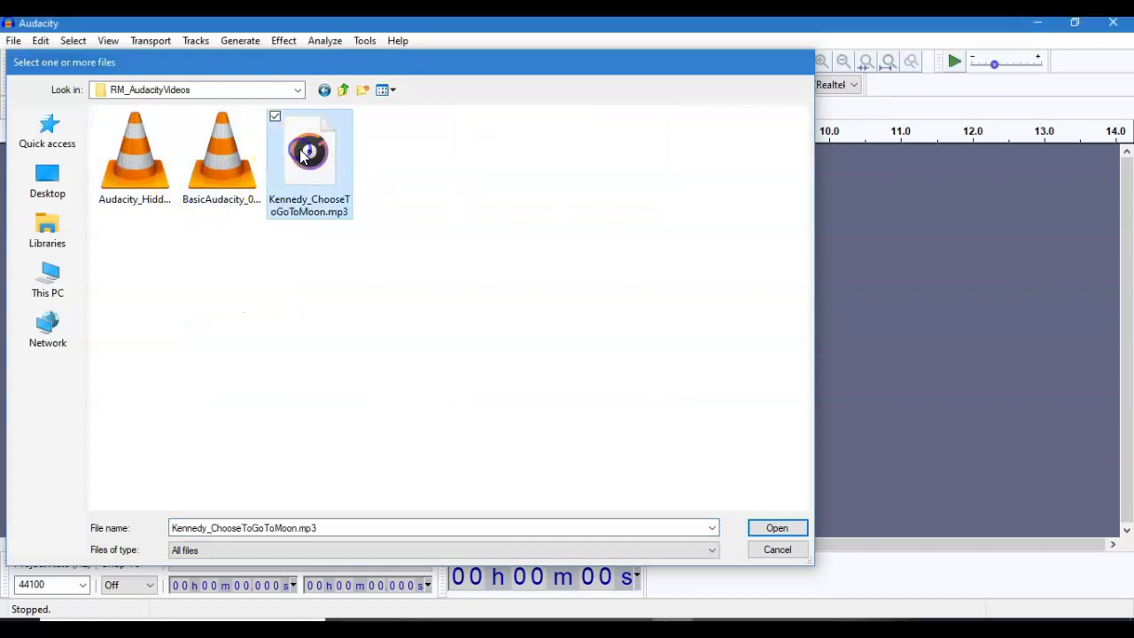
double_click(301, 154)
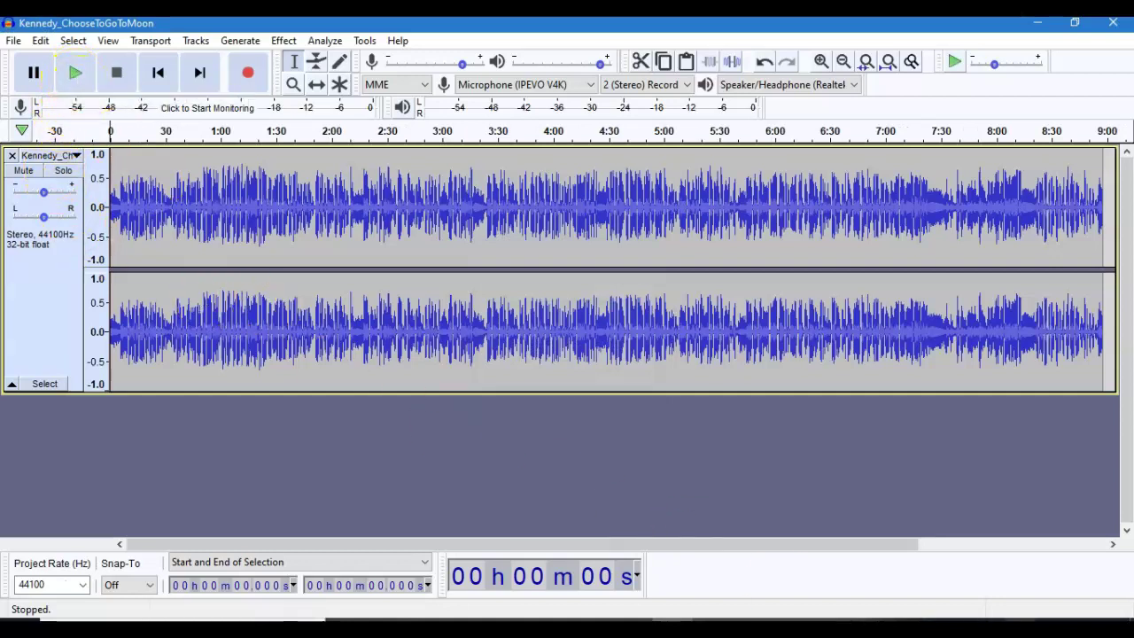
Play the speech and use the Zoom Tool to magnify the waveform around 0:34 and zoom back out.
left_click(76, 75)
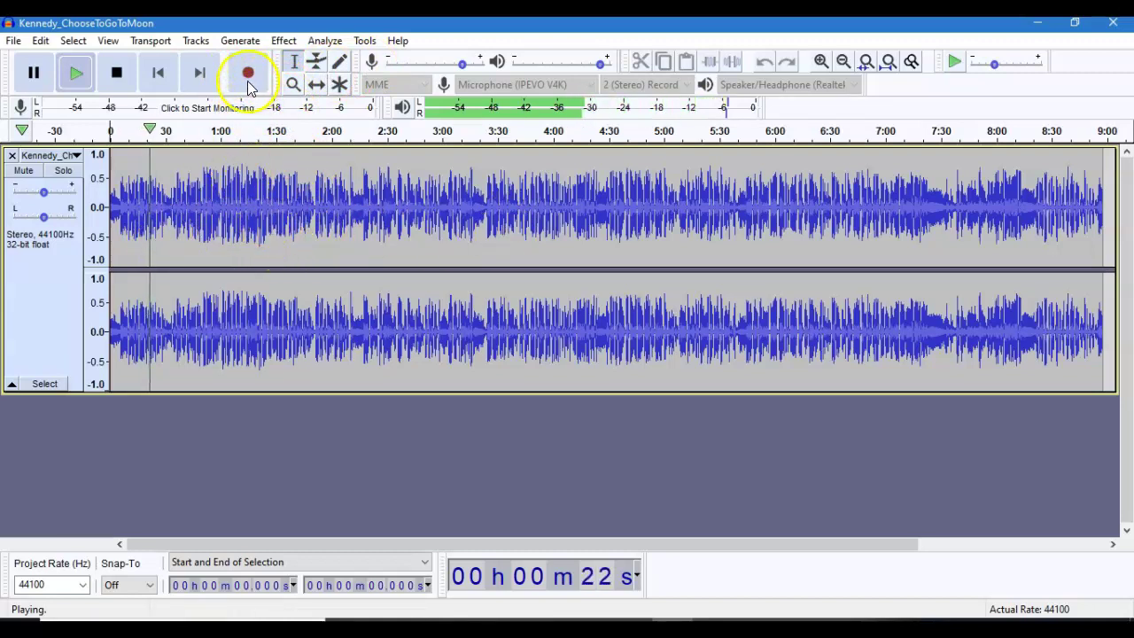
left_click(293, 85)
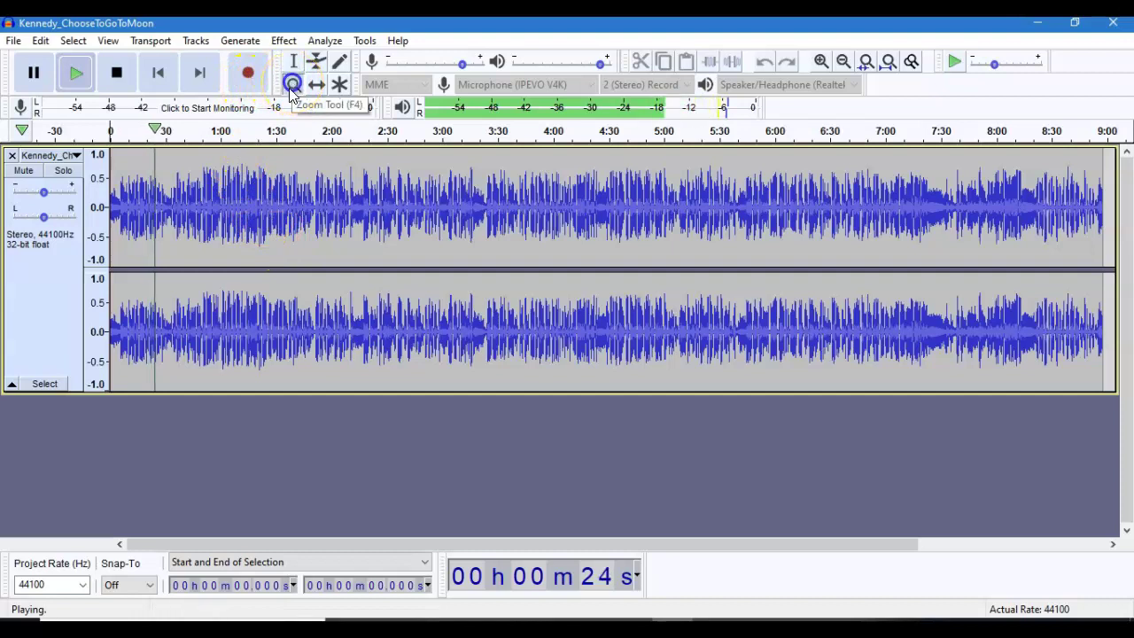
left_click(190, 236)
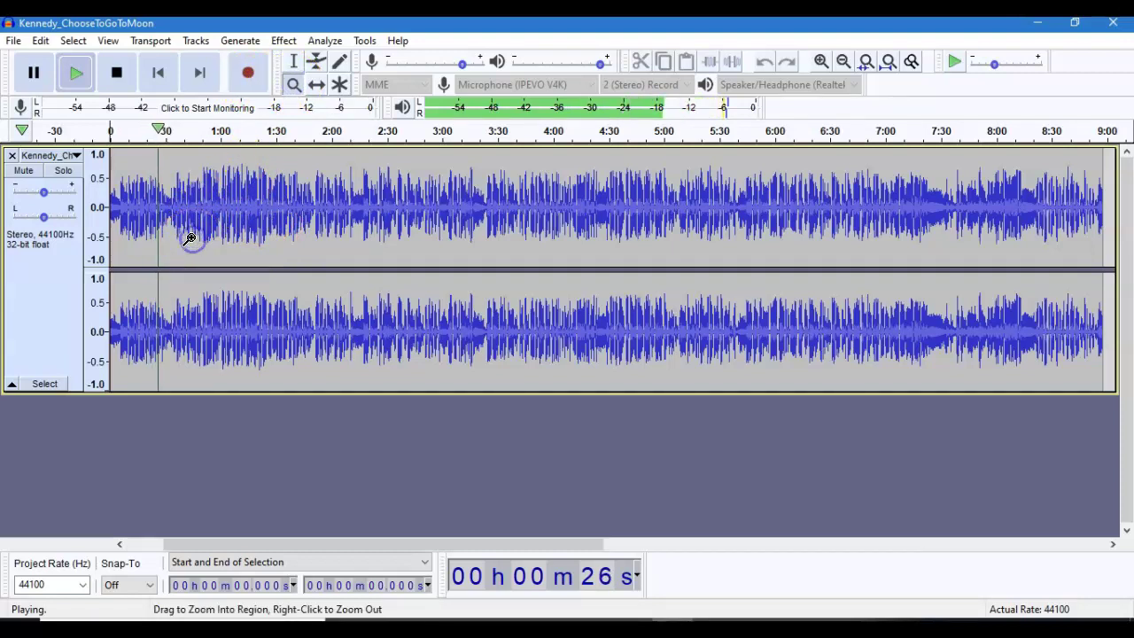
left_click(244, 260)
left_click(243, 257)
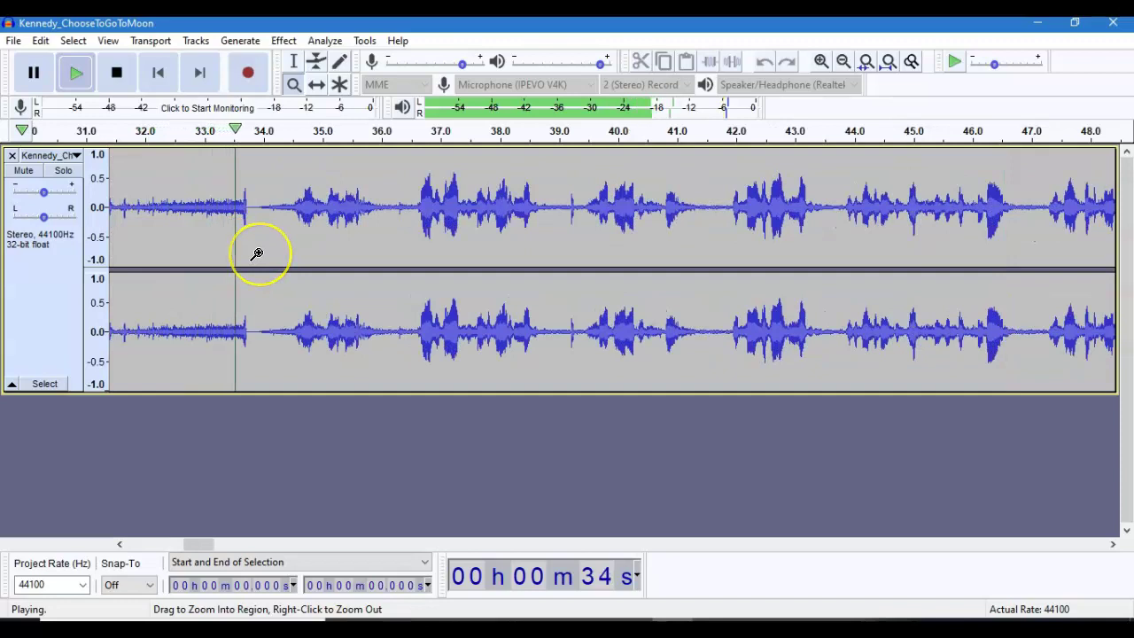
right_click(257, 254)
right_click(257, 254)
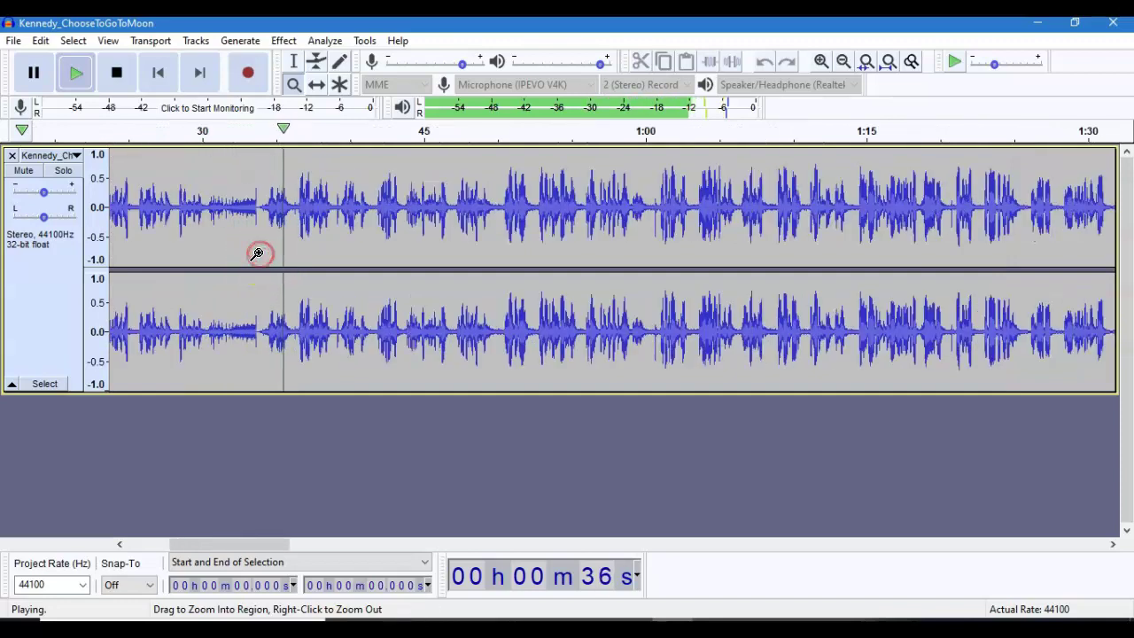
right_click(256, 255)
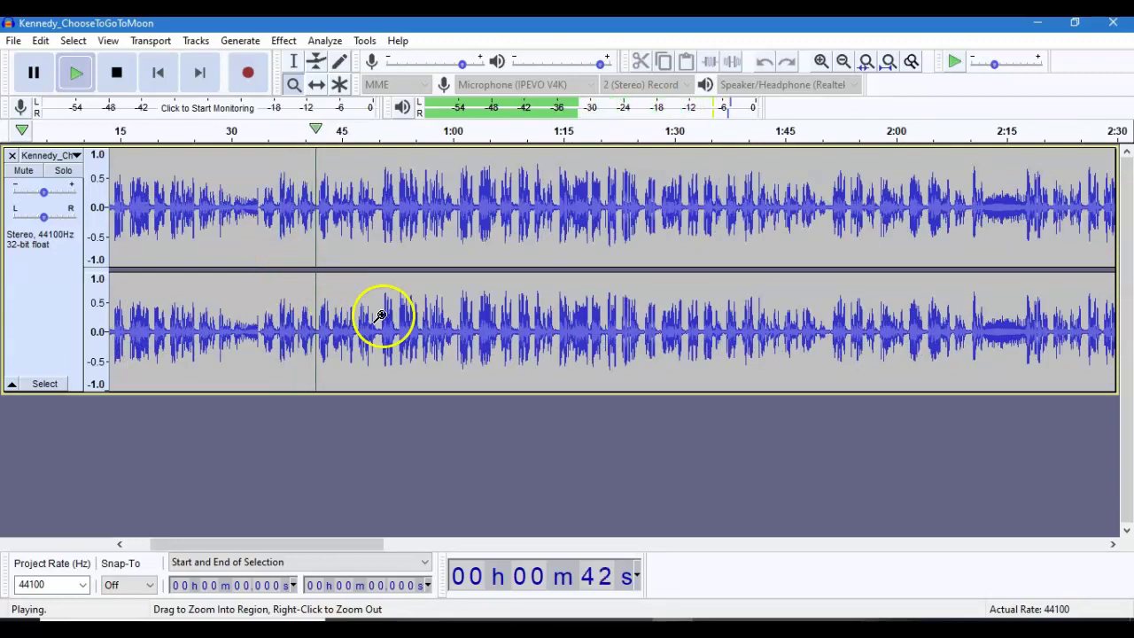
Try to delete the section from about 0:13 to 0:39 with the Selection Tool while the audio is playing.
left_click(294, 62)
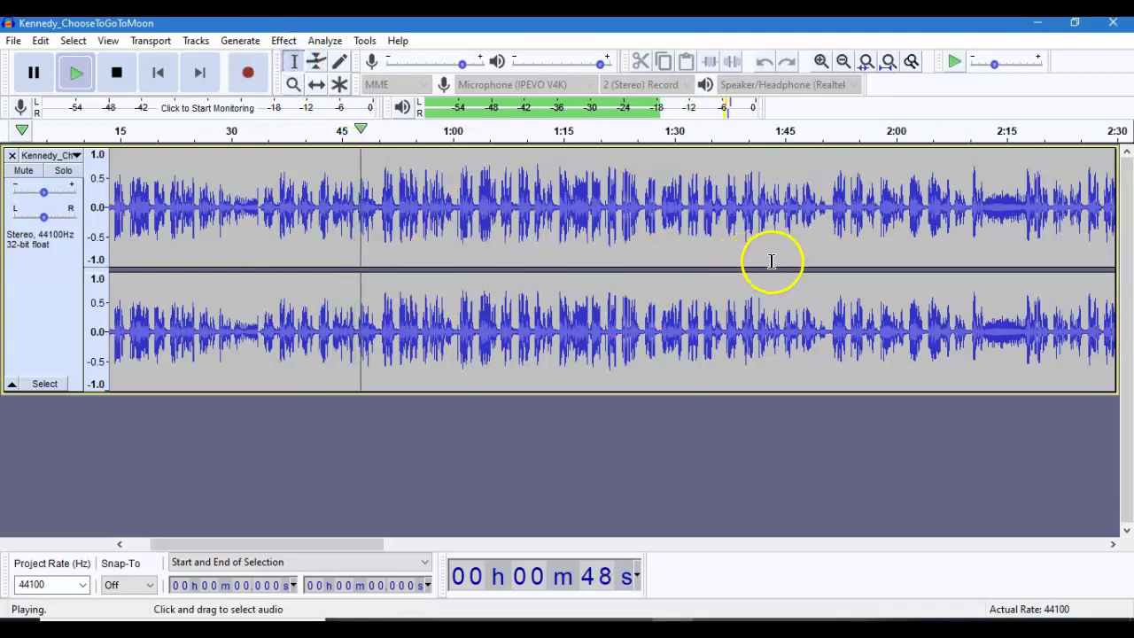
left_click_drag(771, 261, 534, 267)
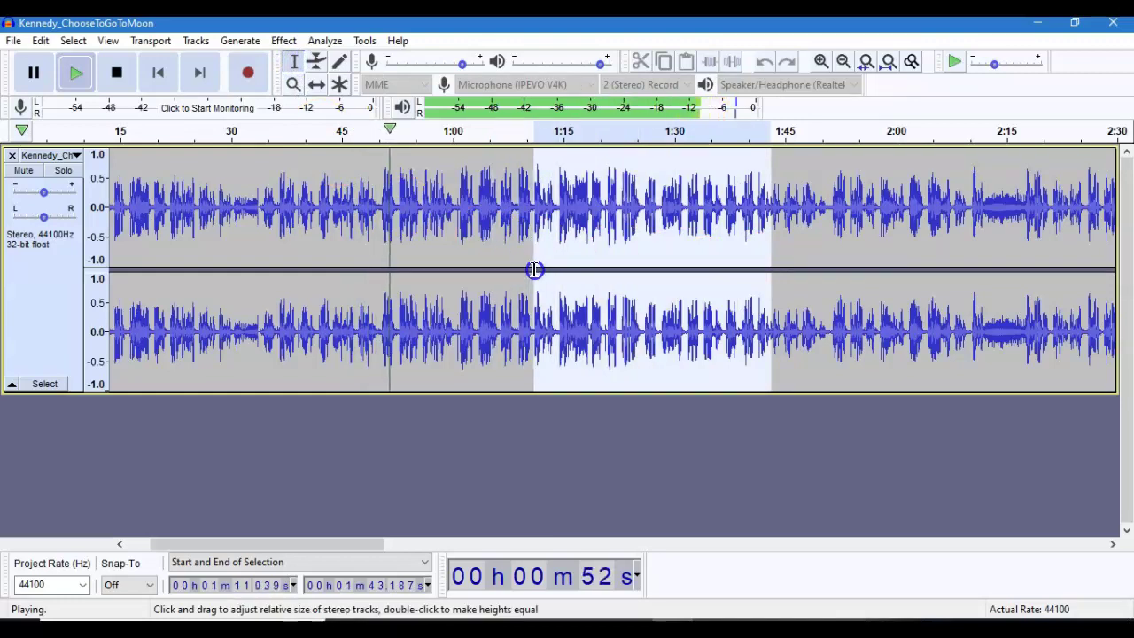
left_click(298, 262)
left_click_drag(299, 263, 204, 260)
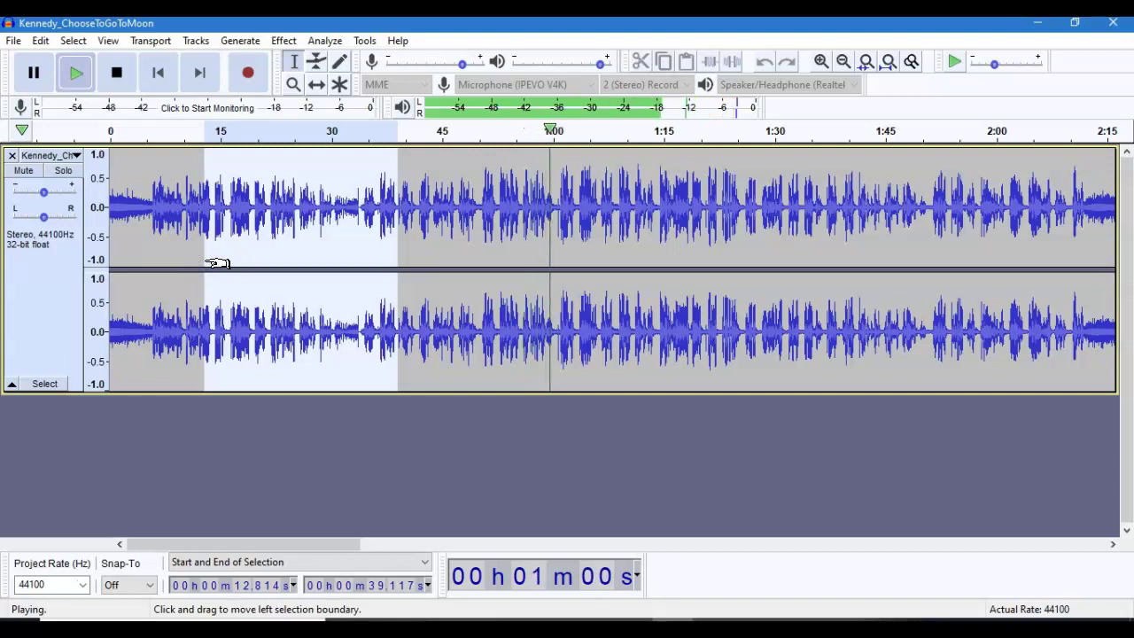
left_click(217, 263)
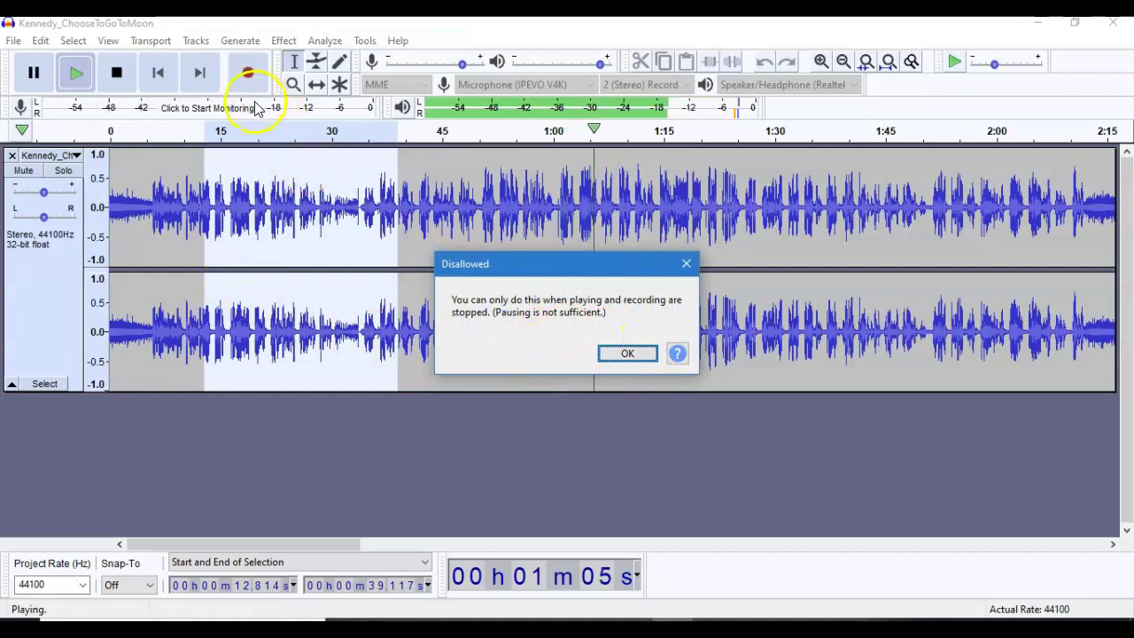
left_click(34, 73)
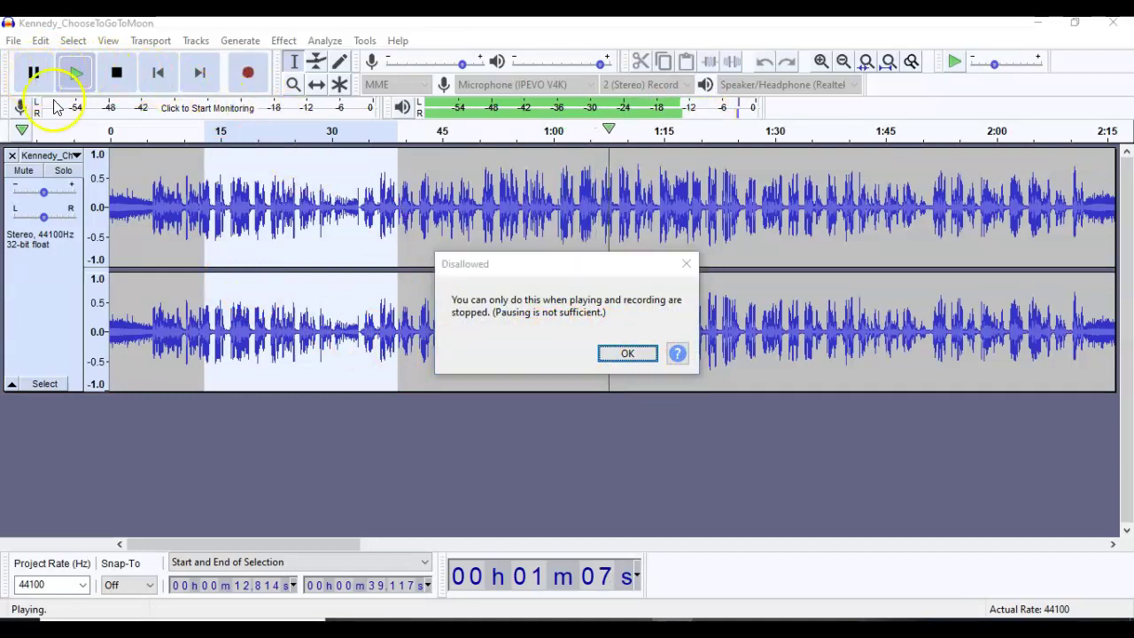
left_click(628, 355)
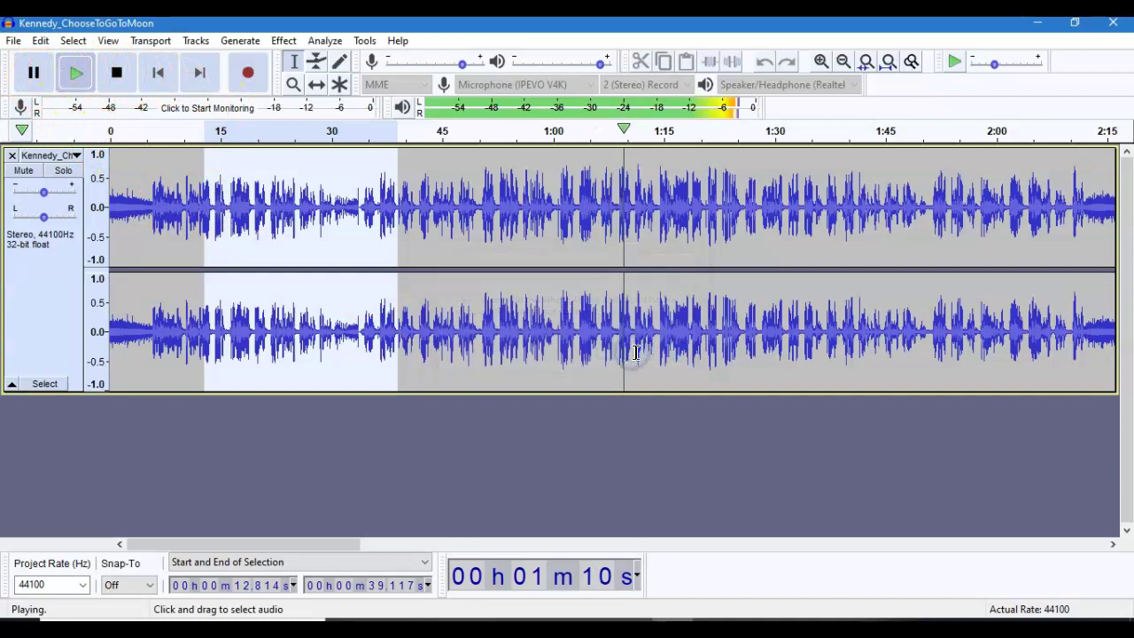
Stop playback and delete the audio from about 0:06 to 0:37.
left_click(526, 435)
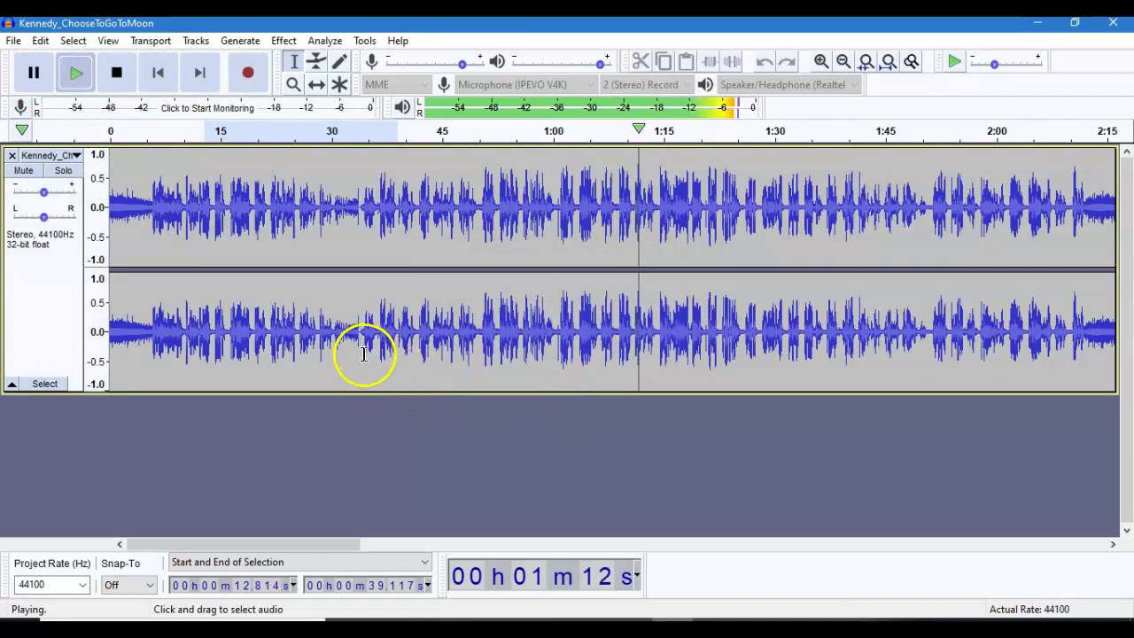
left_click(500, 332)
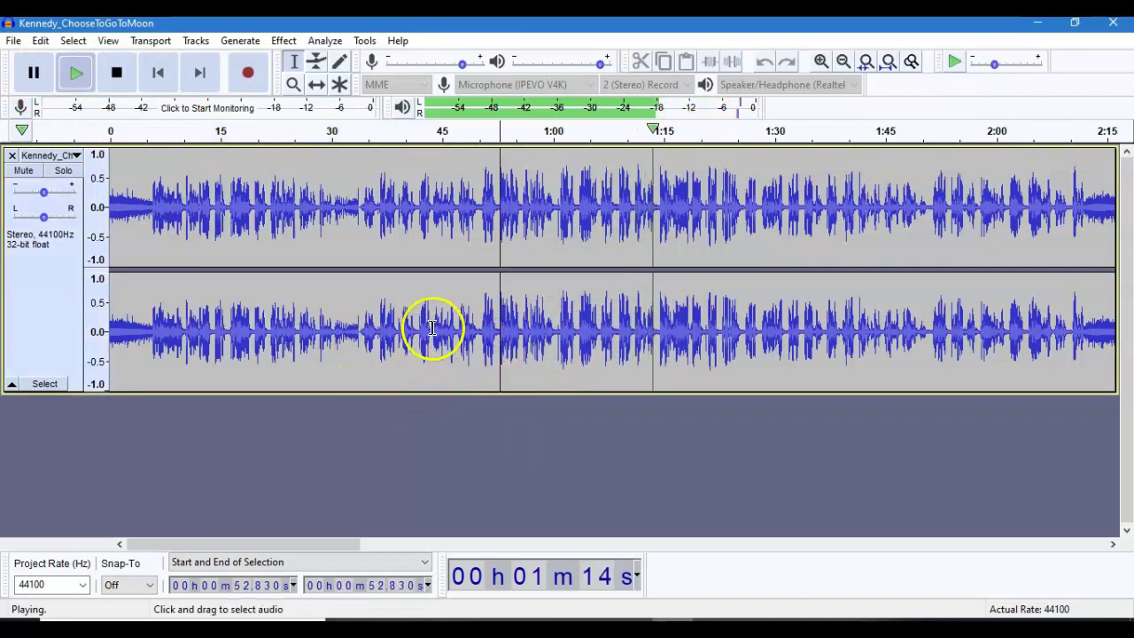
key("space")
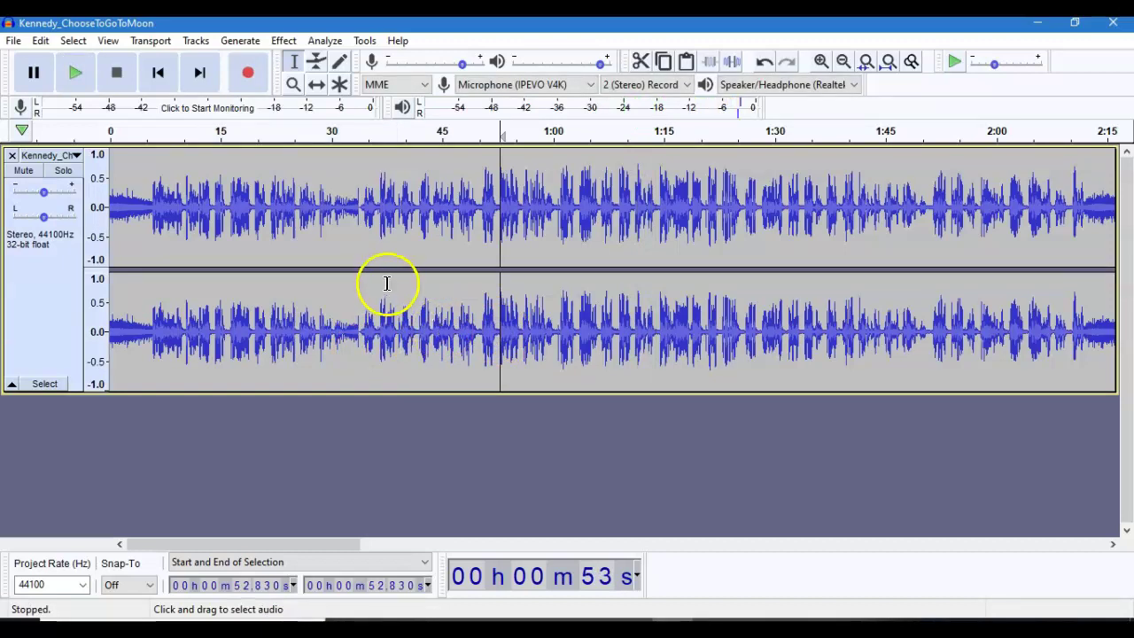
left_click_drag(387, 271, 152, 234)
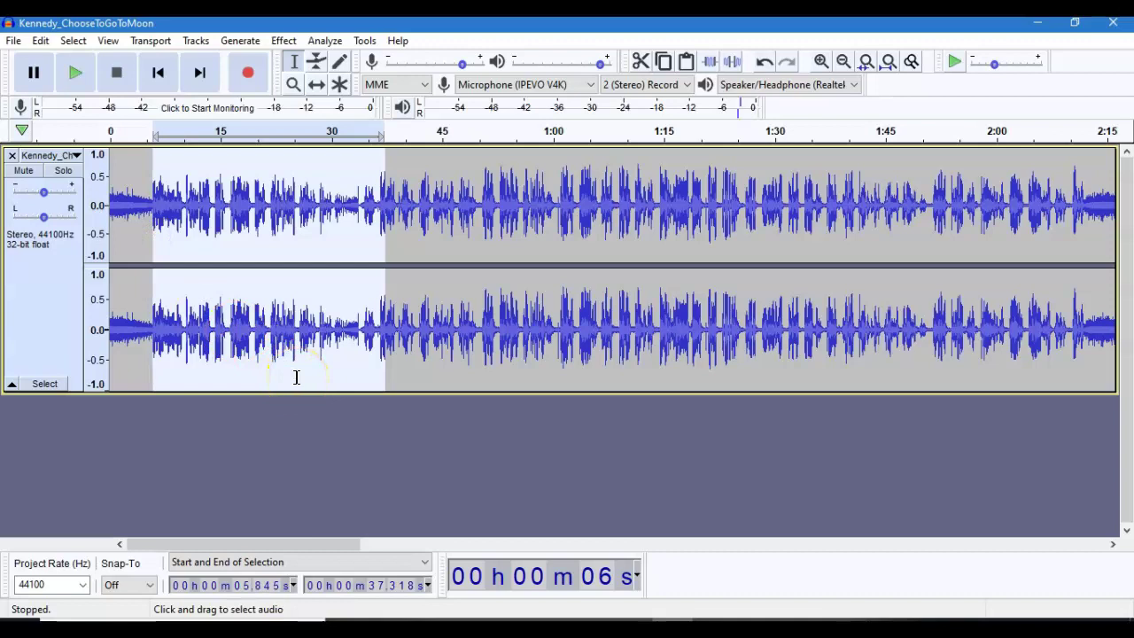
key("Delete")
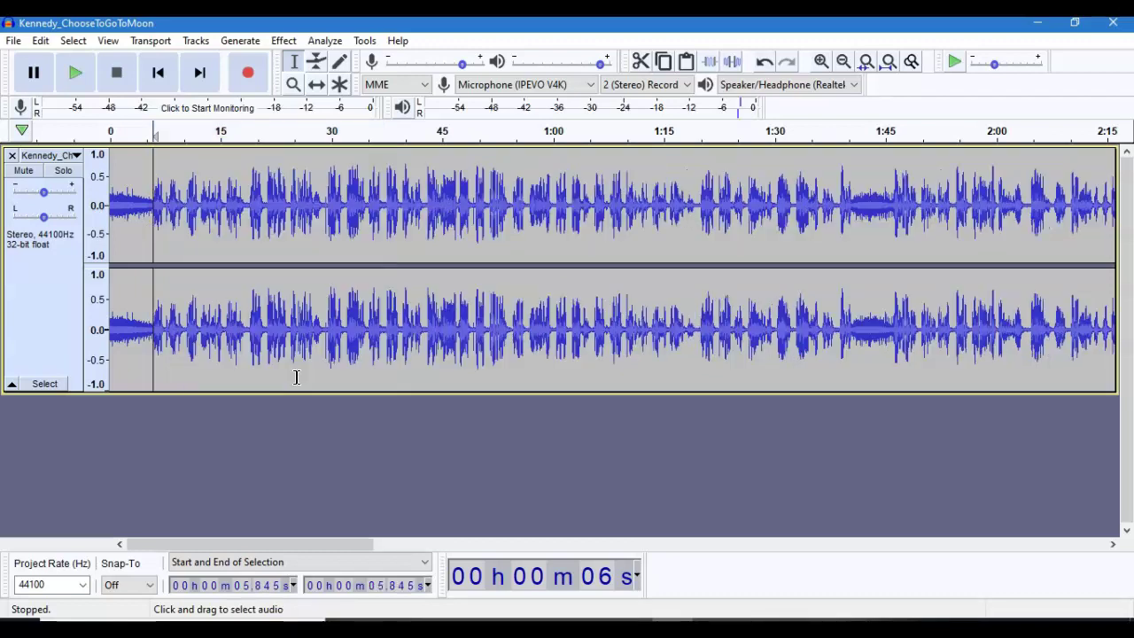
Play the edited speech from about 1:28 and stop it again.
left_click(553, 257)
left_click(760, 209)
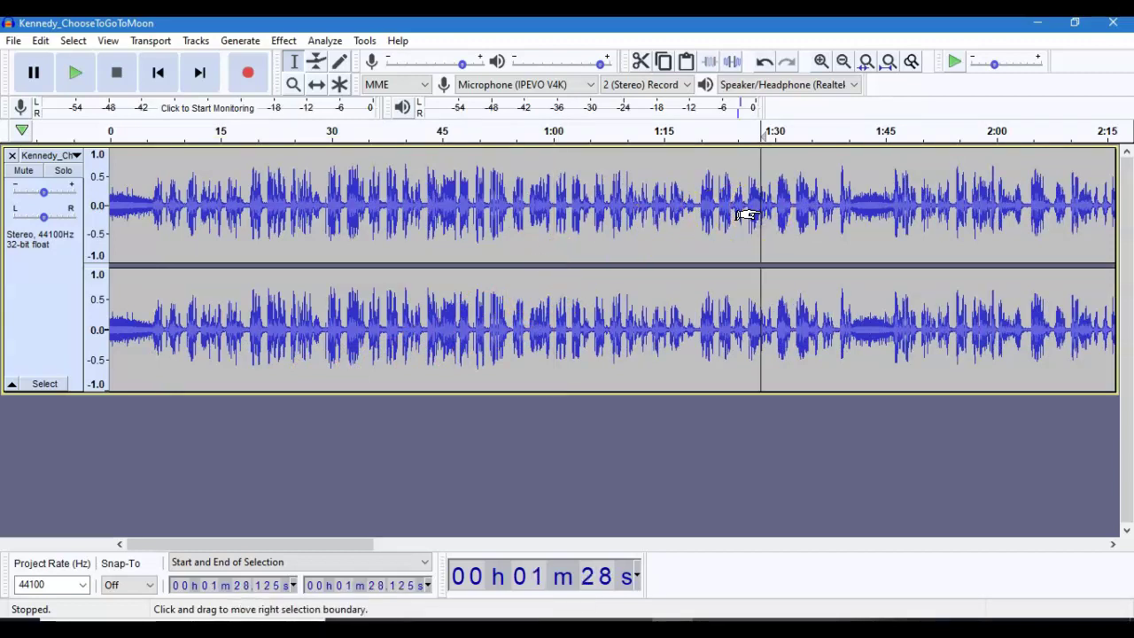
key("space")
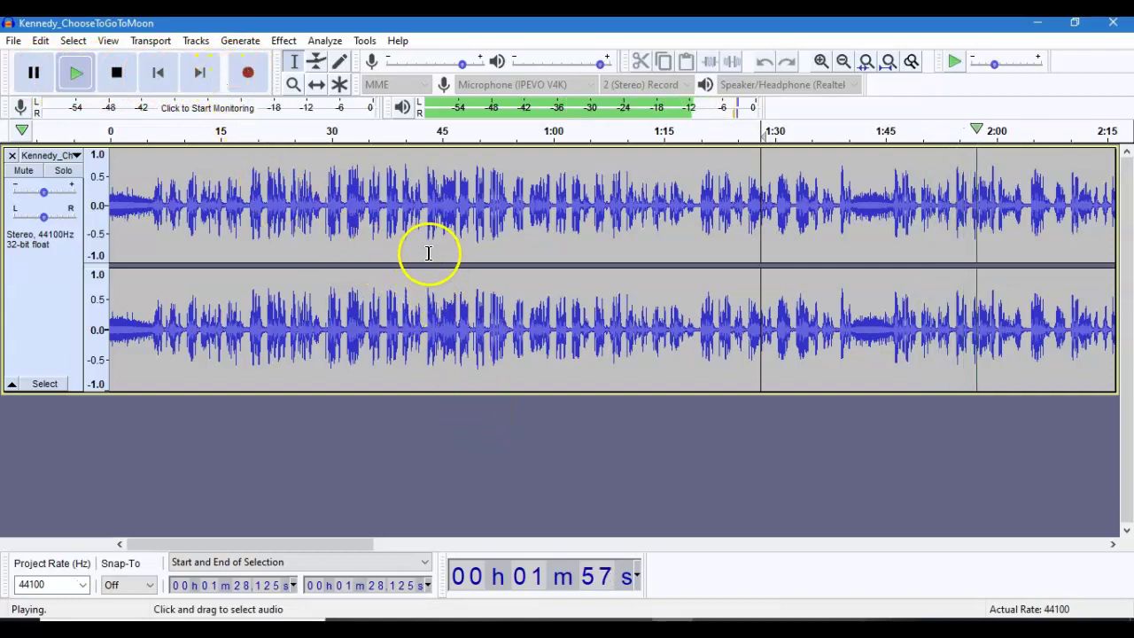
key("space")
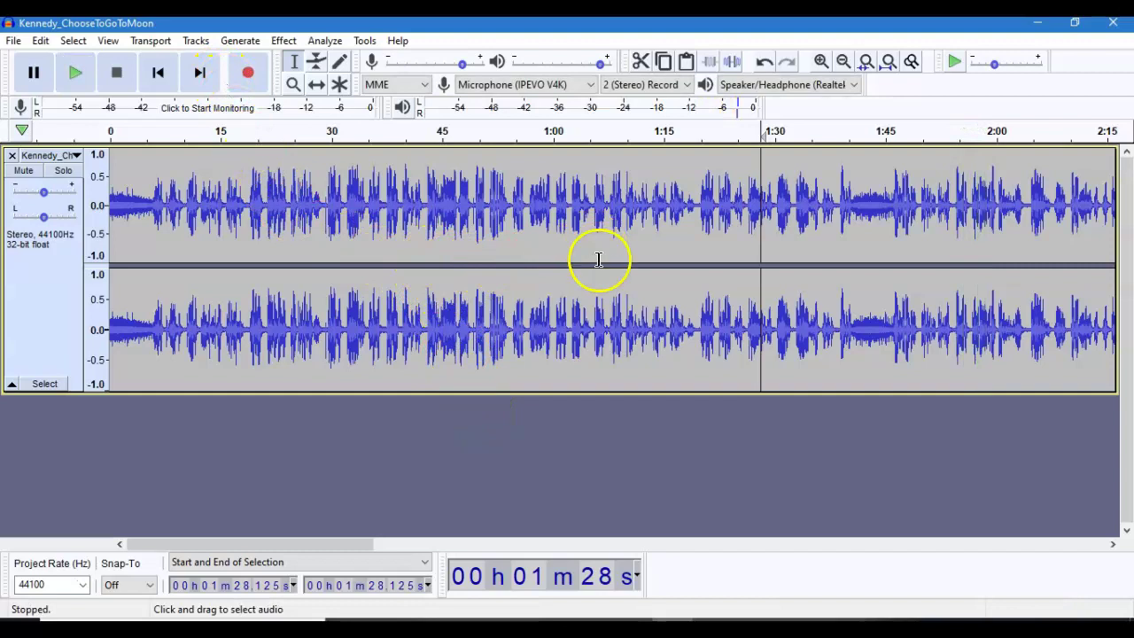
Place the cursor at about 1:05, then jump to the track's start, its end and back to its start.
left_click(591, 203)
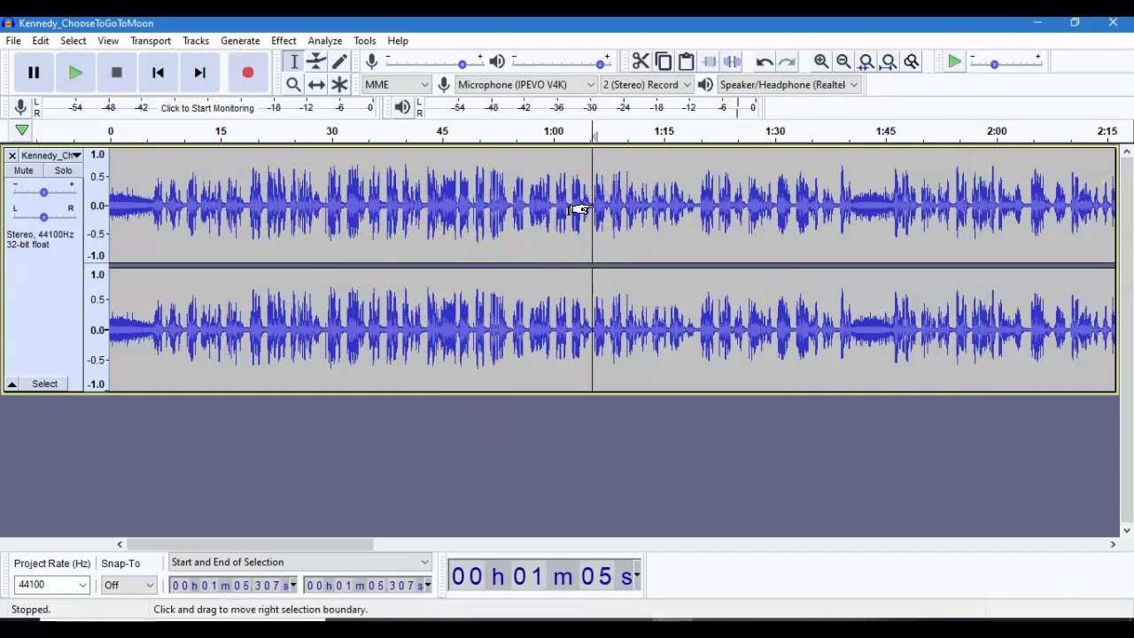
key("Home")
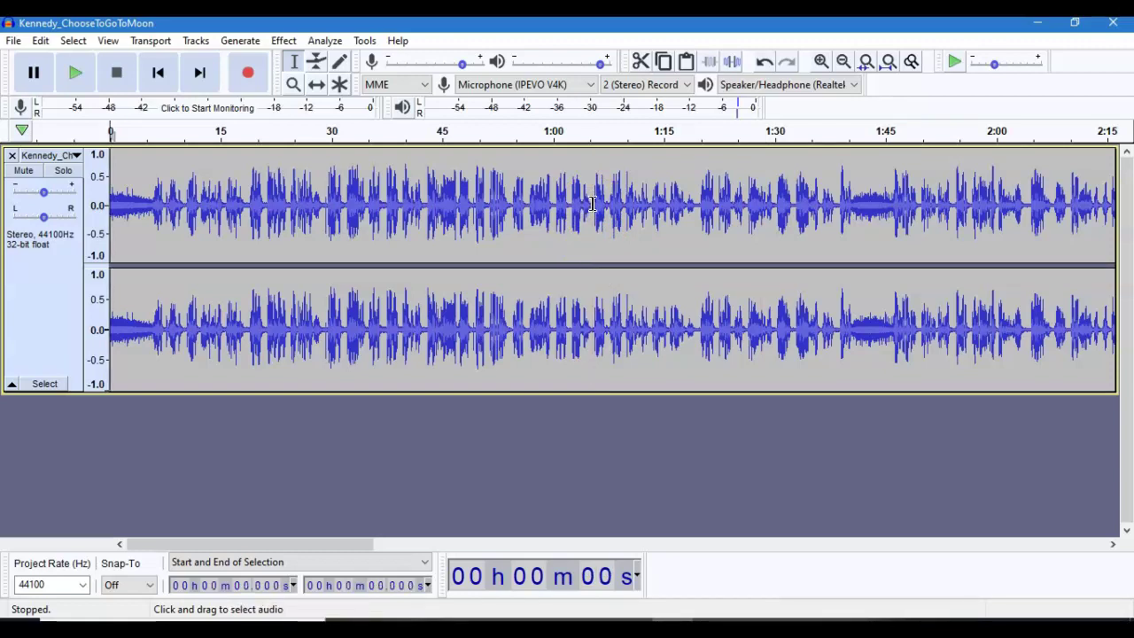
key("End")
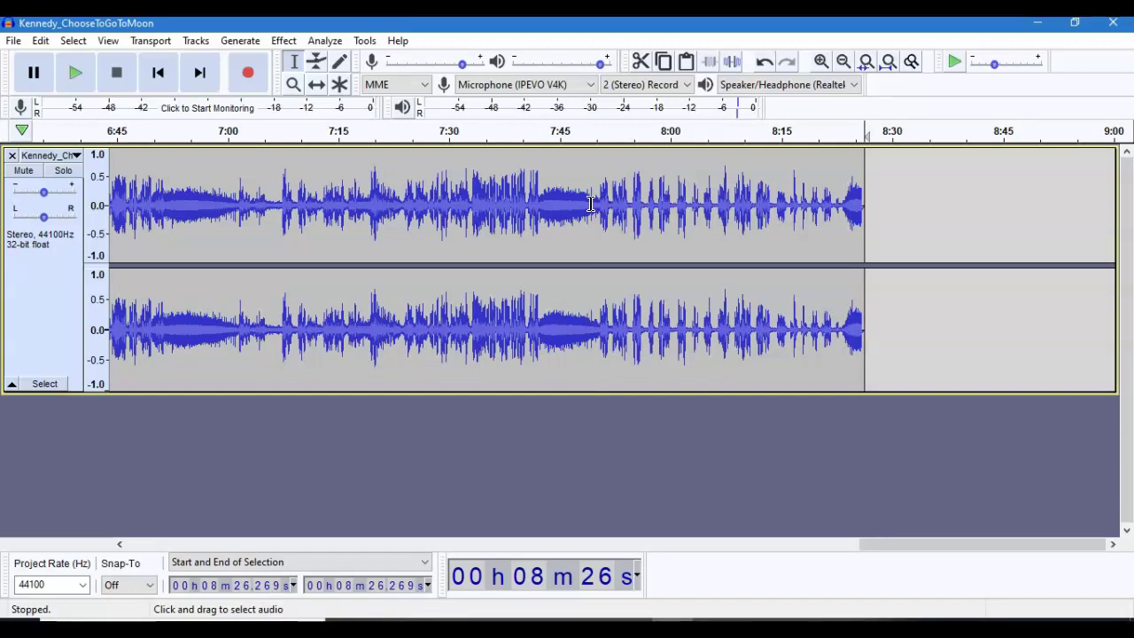
key("Home")
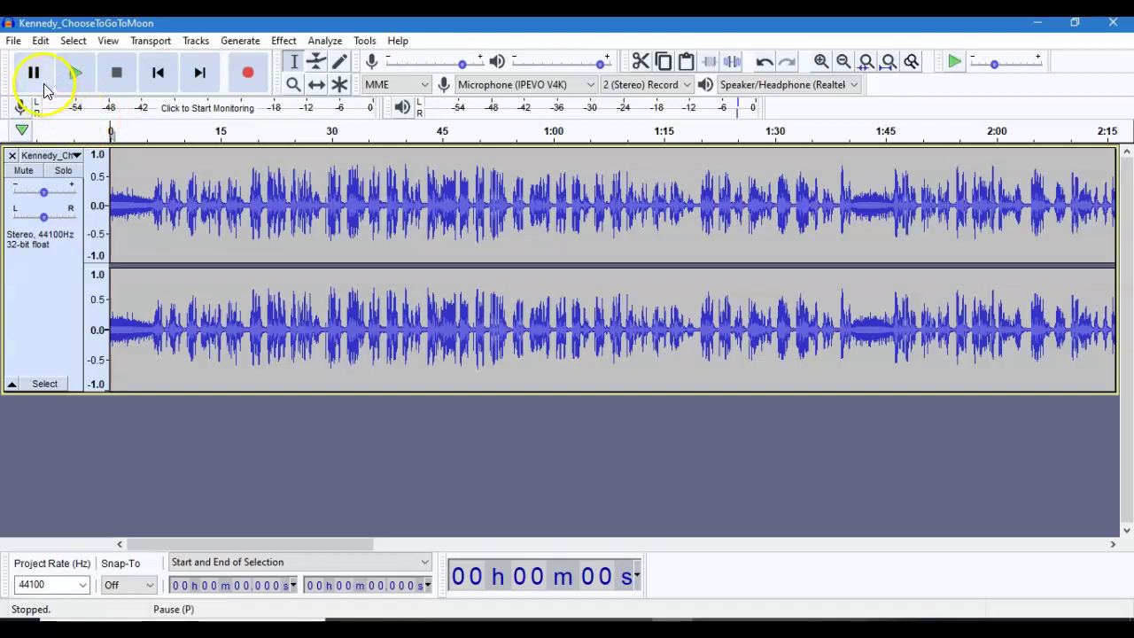
Create a new empty project and start recording a microphone track.
left_click(12, 44)
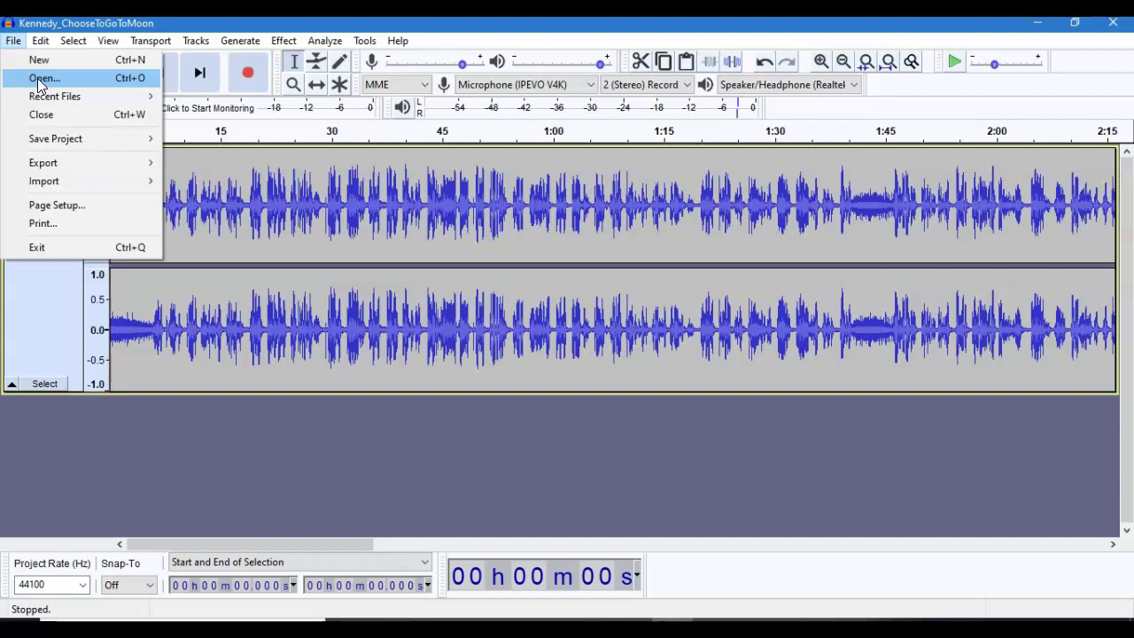
left_click(44, 71)
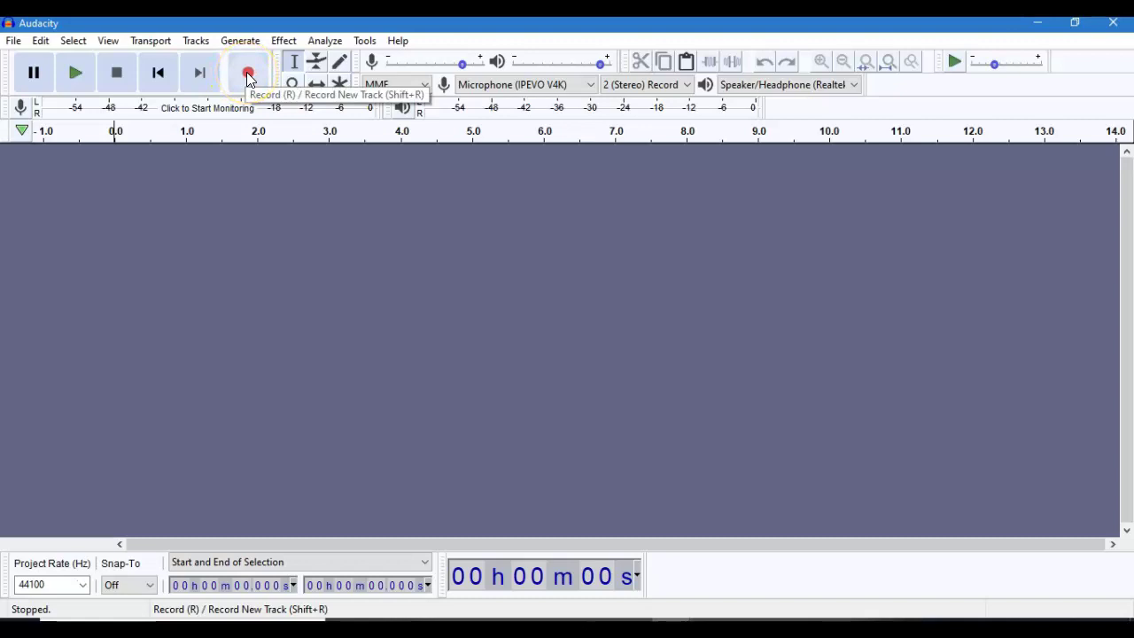
left_click(248, 74)
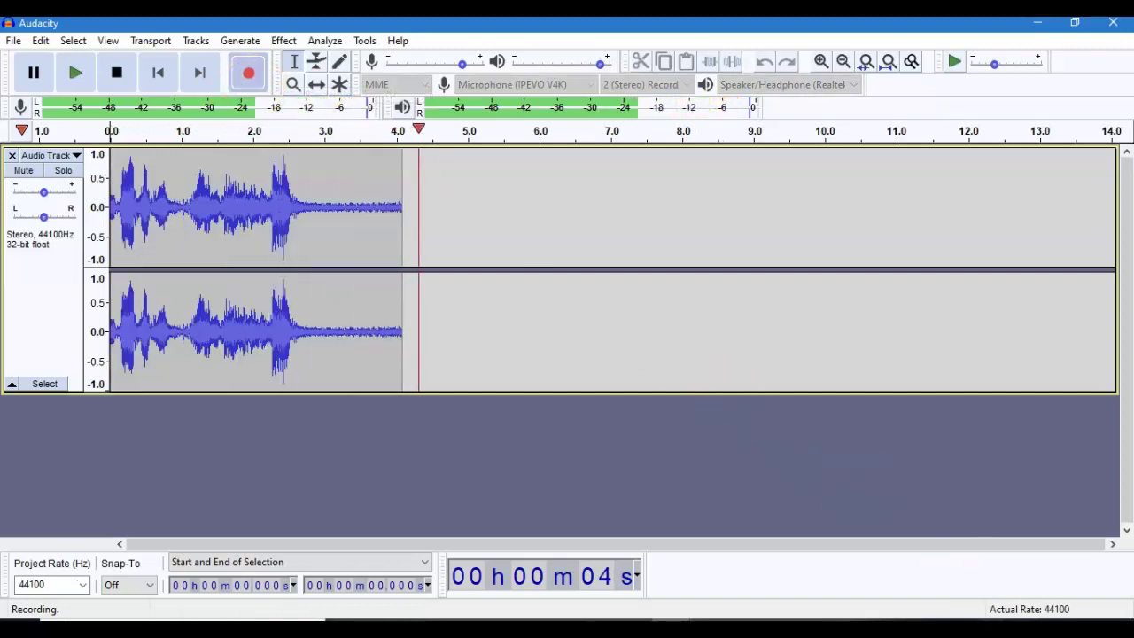
Lower the computer's speaker volume to 3 and place the cursor at about 41.7 s in the track being recorded.
left_click(921, 602)
left_click_drag(921, 602, 897, 601)
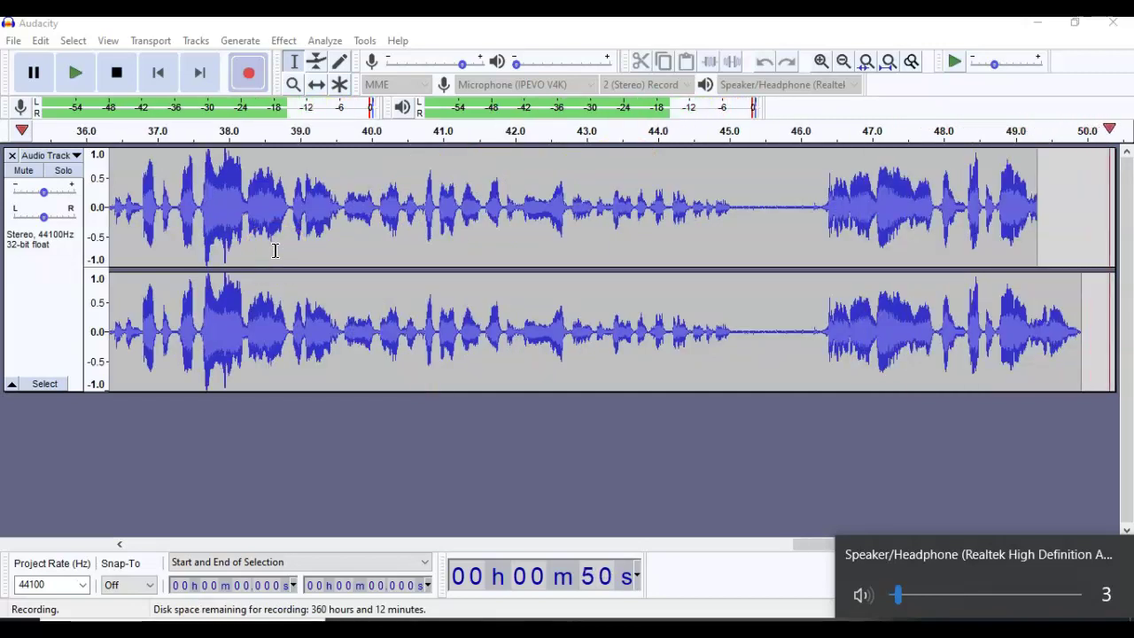
left_click(276, 250)
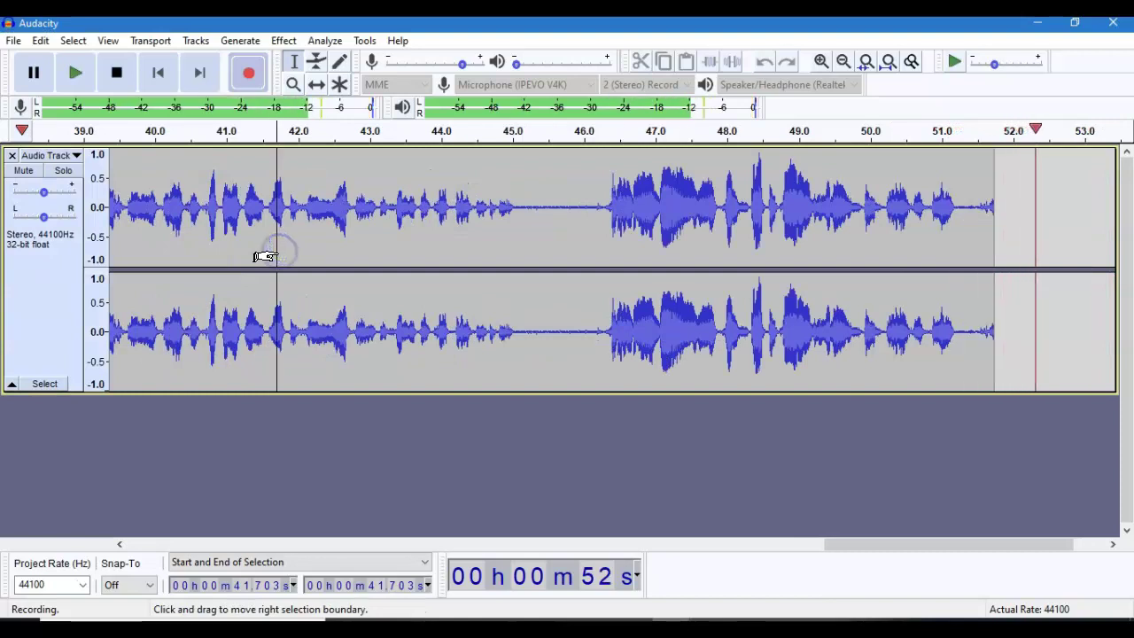
Stop the recording and export it as an MP3 named RM1 with the metadata tags left empty.
left_click(115, 72)
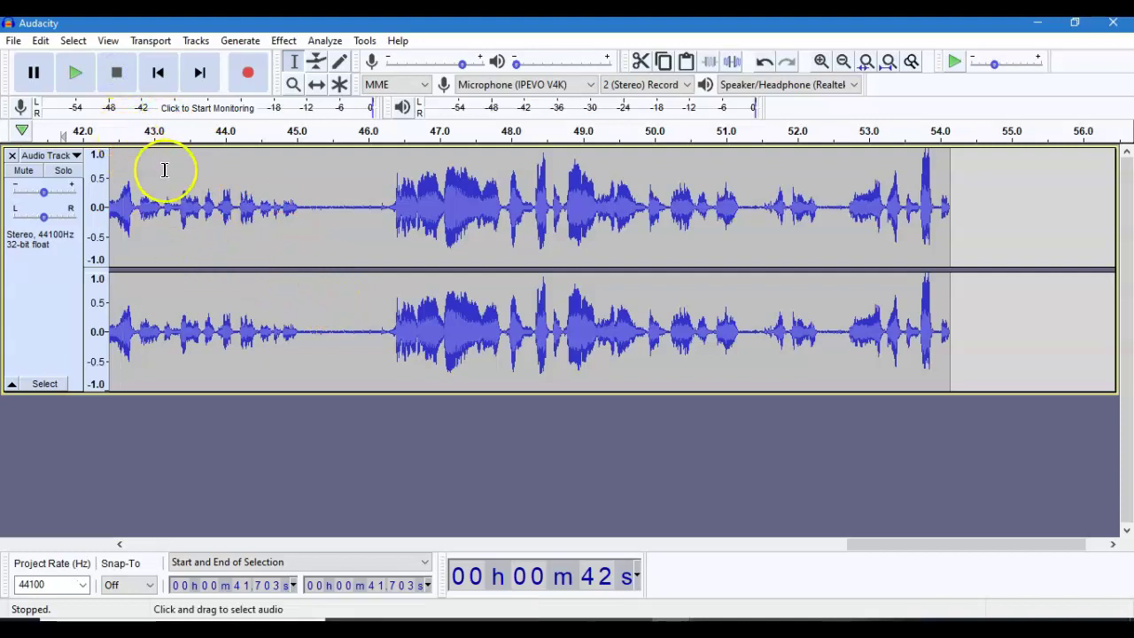
left_click(14, 41)
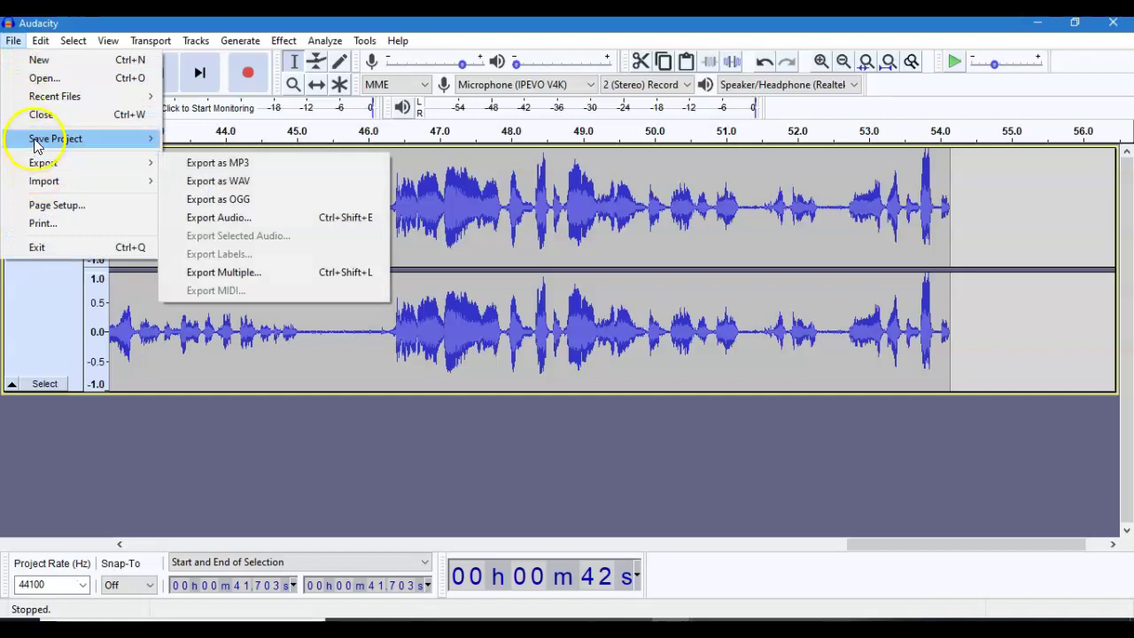
mouse_move(37, 147)
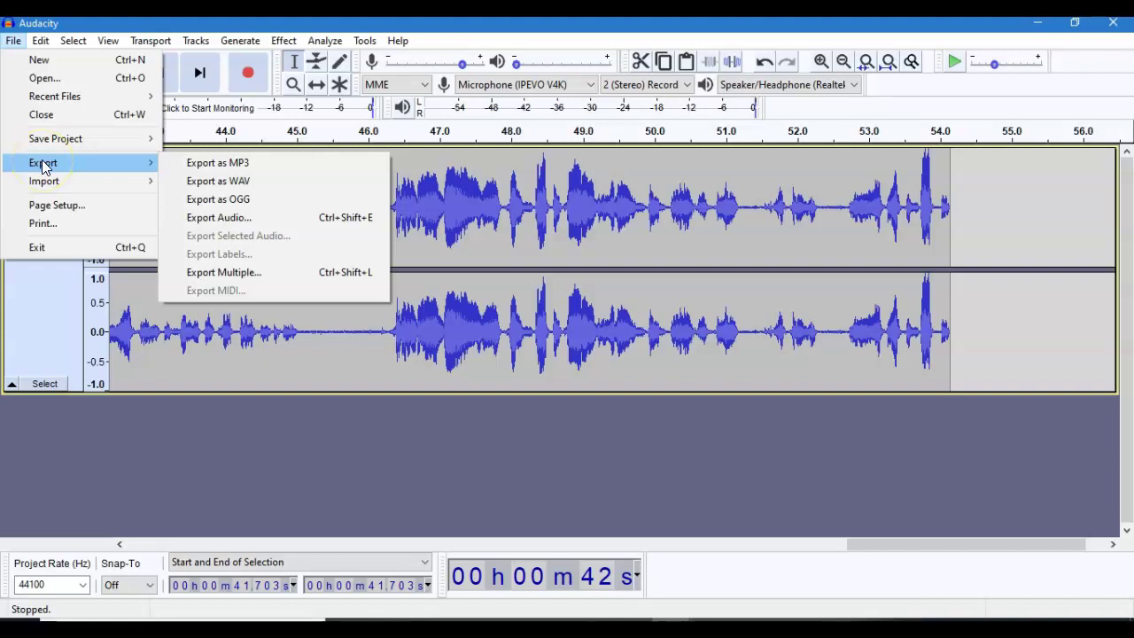
left_click(204, 165)
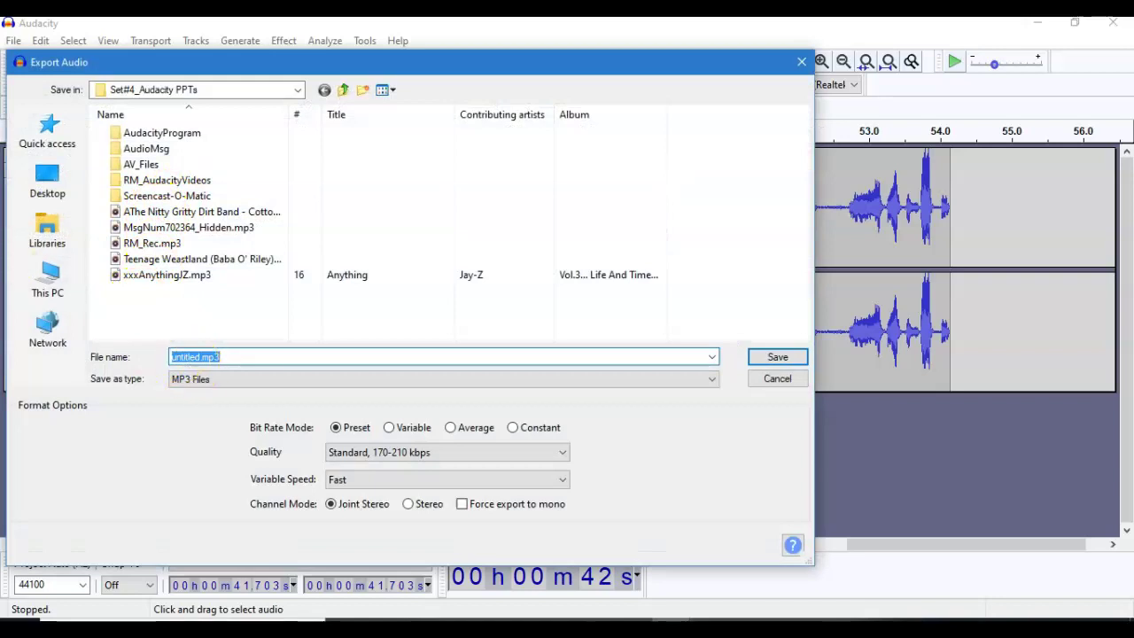
type("RM")
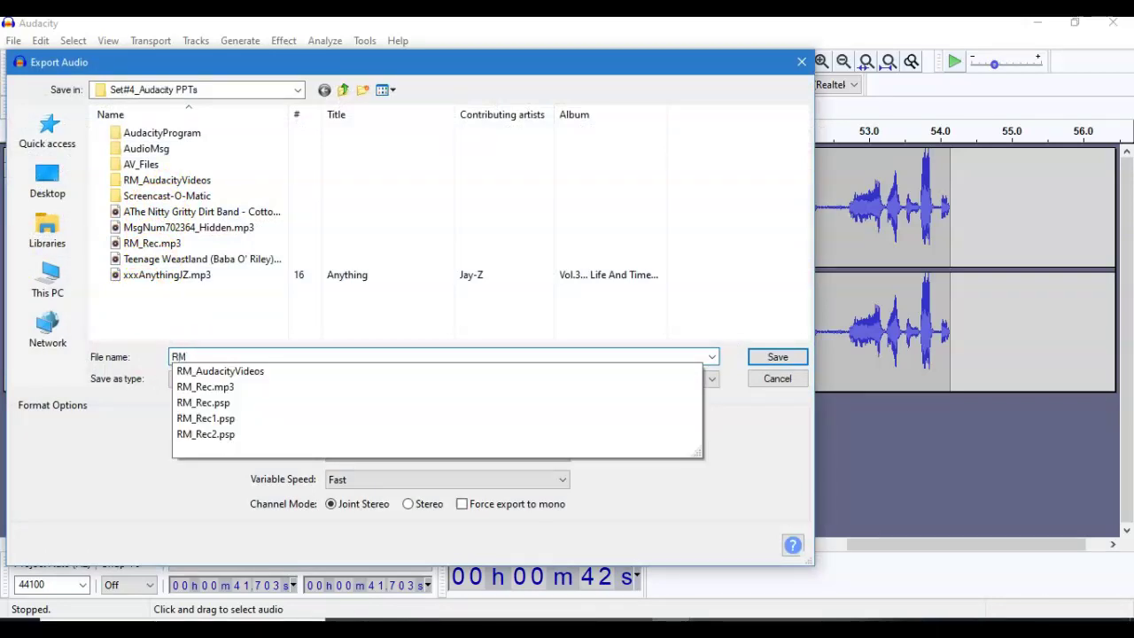
type("1")
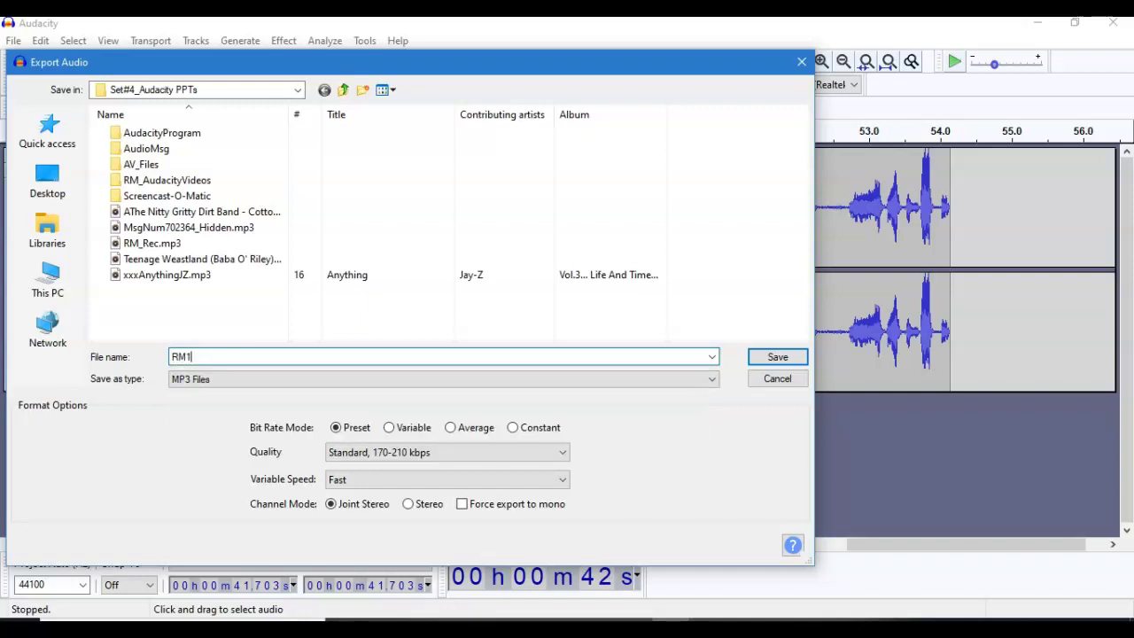
left_click(776, 357)
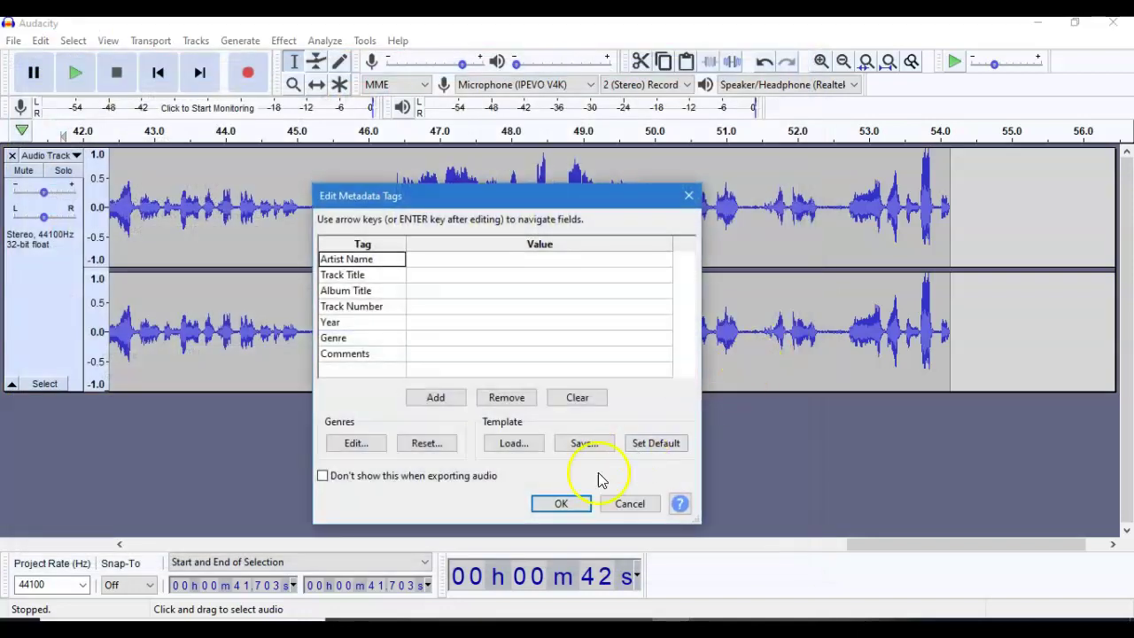
left_click(547, 503)
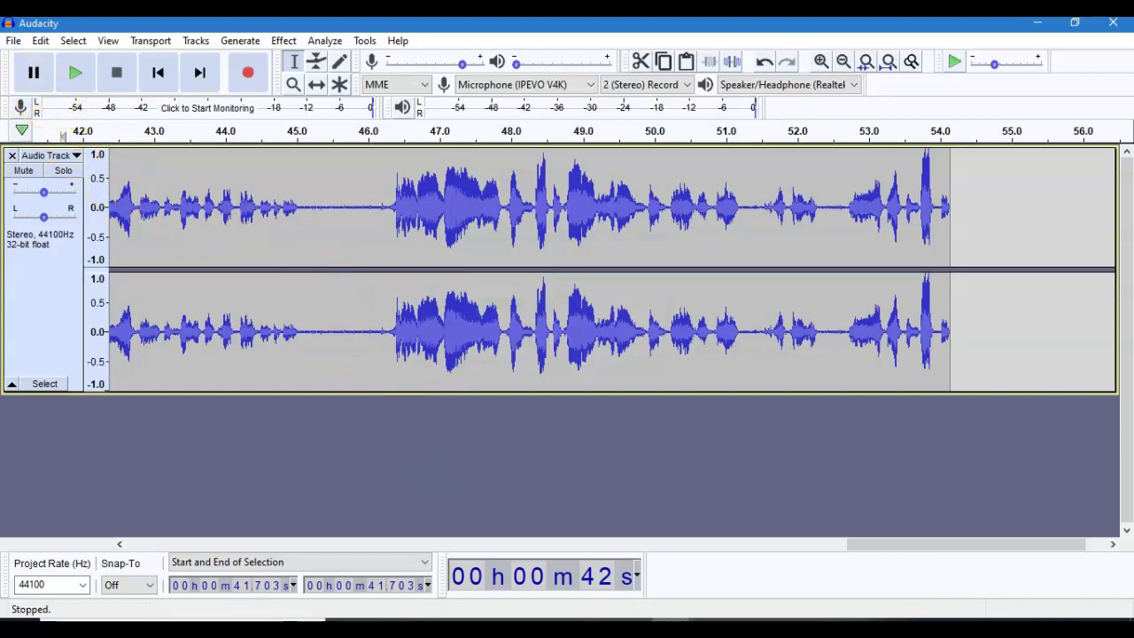
Create a new empty project and open RM1.mp3 from the Set#4_Audacity PPTs folder.
left_click(11, 43)
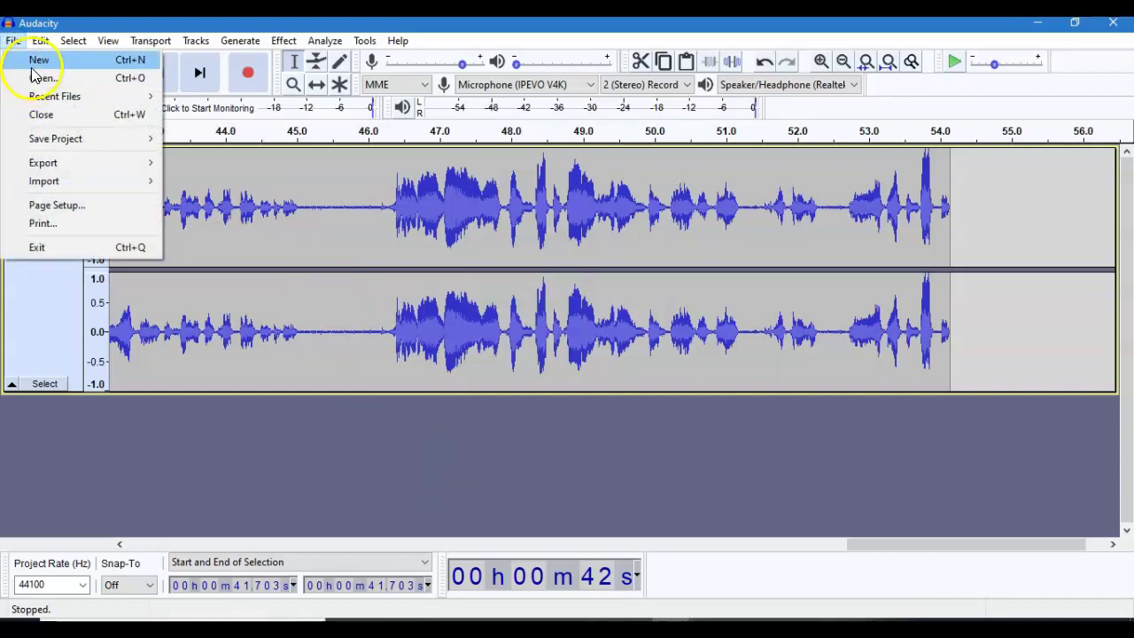
left_click(34, 65)
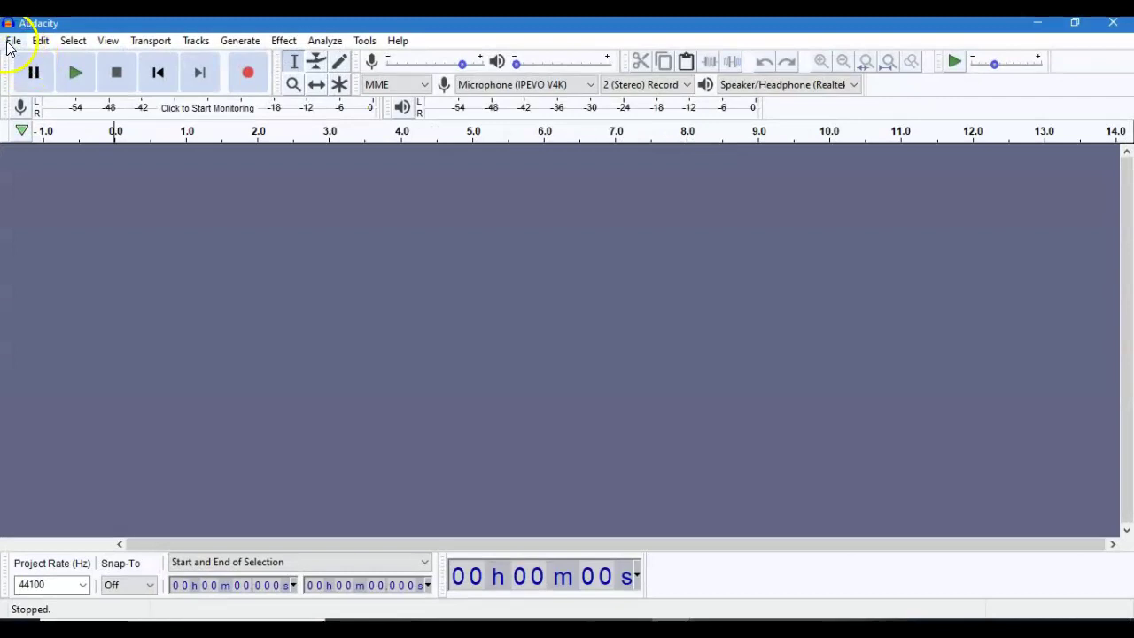
left_click(9, 43)
left_click(34, 76)
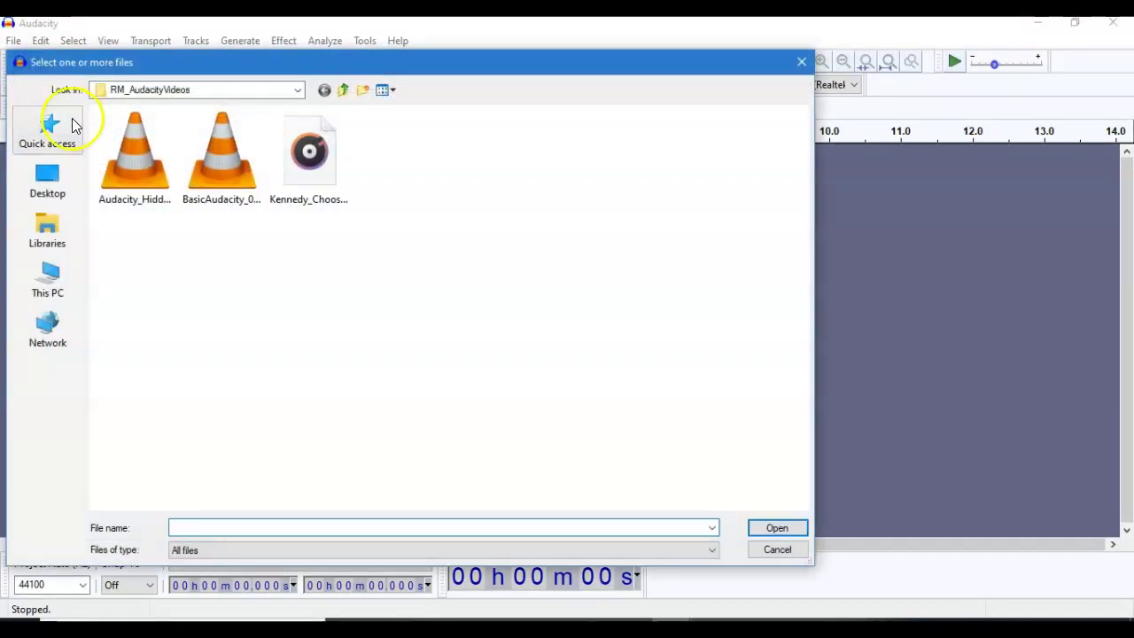
left_click(341, 92)
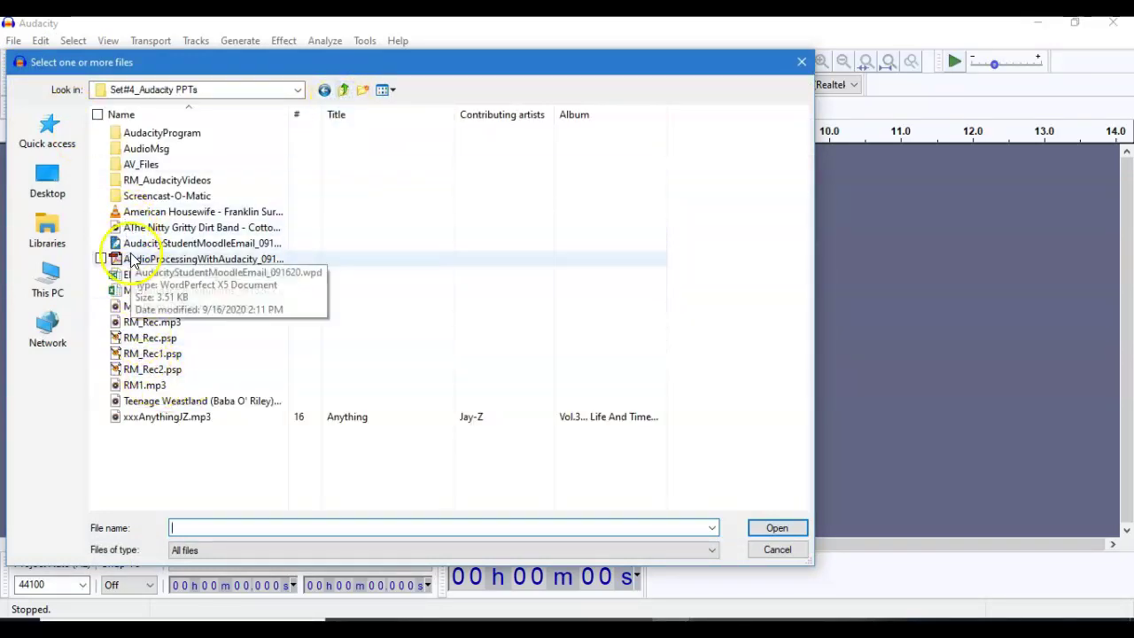
double_click(144, 387)
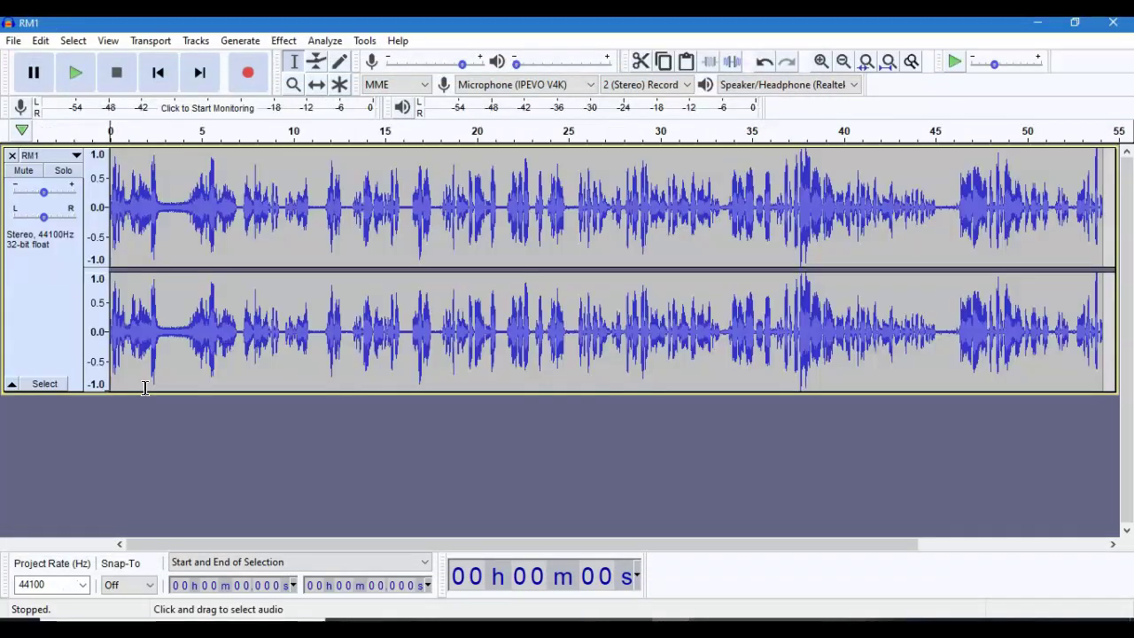
Play the opened recording from its start and raise the computer's speaker volume to 49.
key("space")
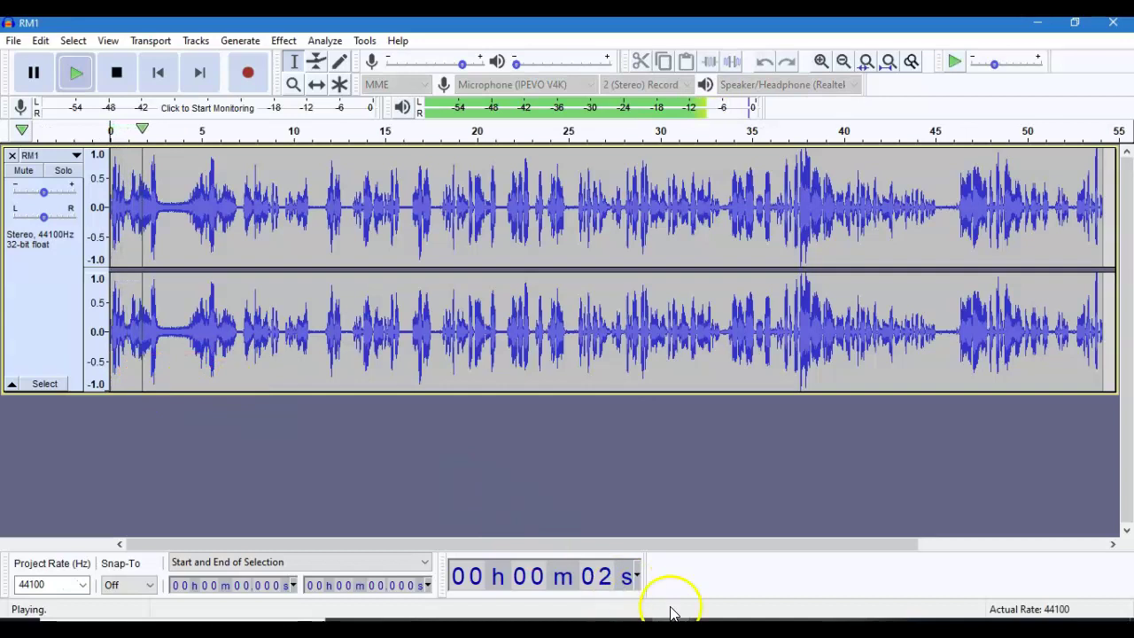
left_click(1001, 635)
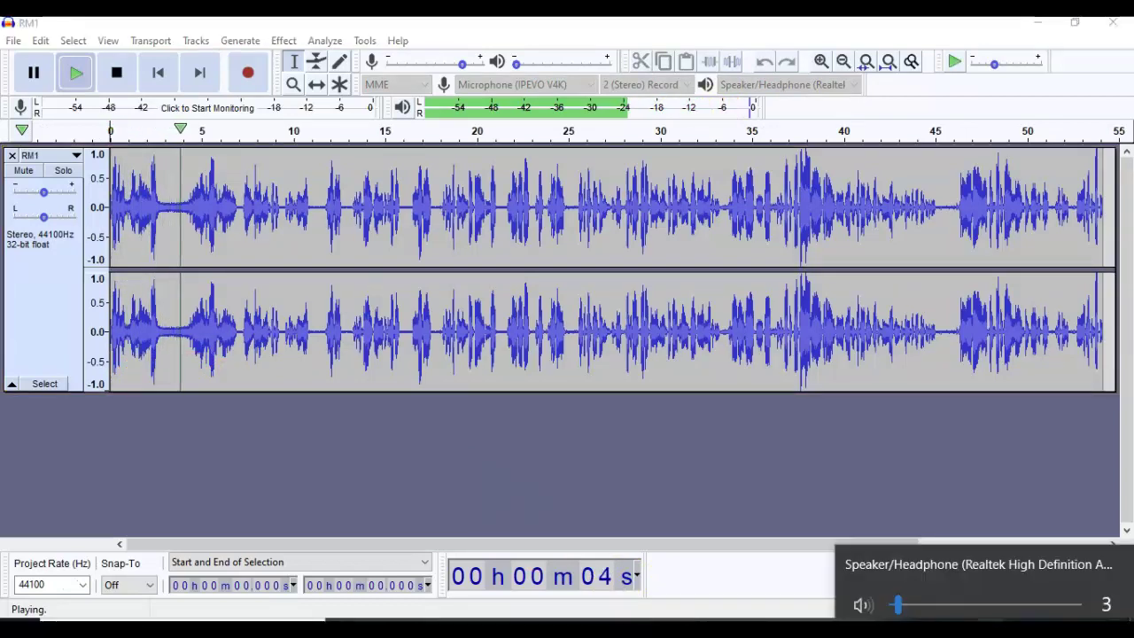
left_click(985, 599)
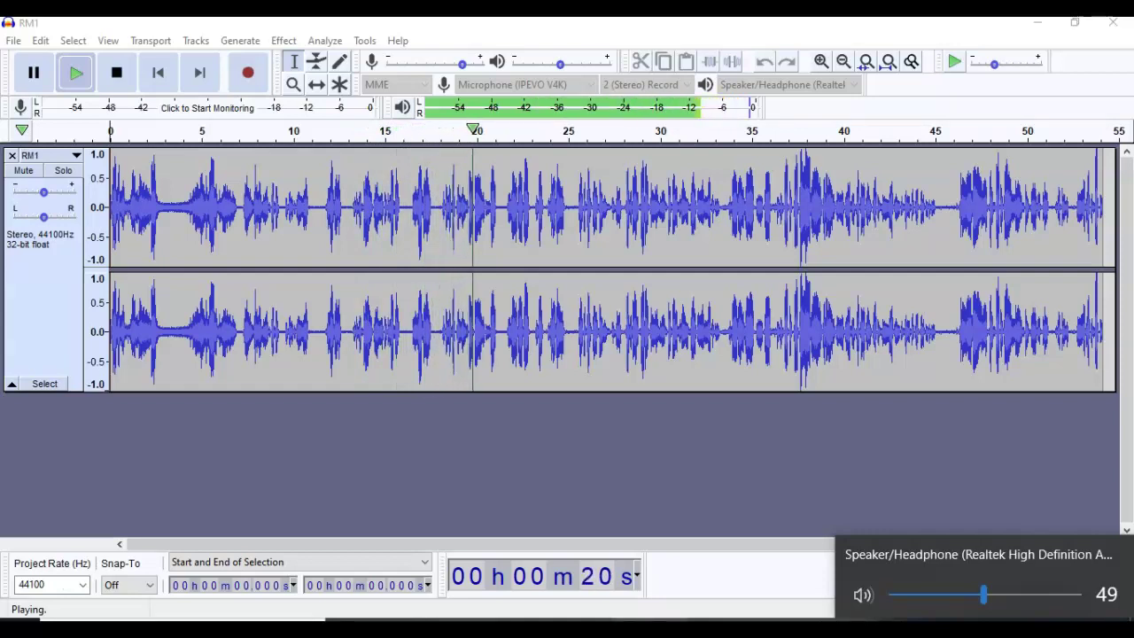
Select the audio from about 12.6 s to 16.1 s, play only that selection and stop playback.
left_click_drag(339, 382, 404, 263)
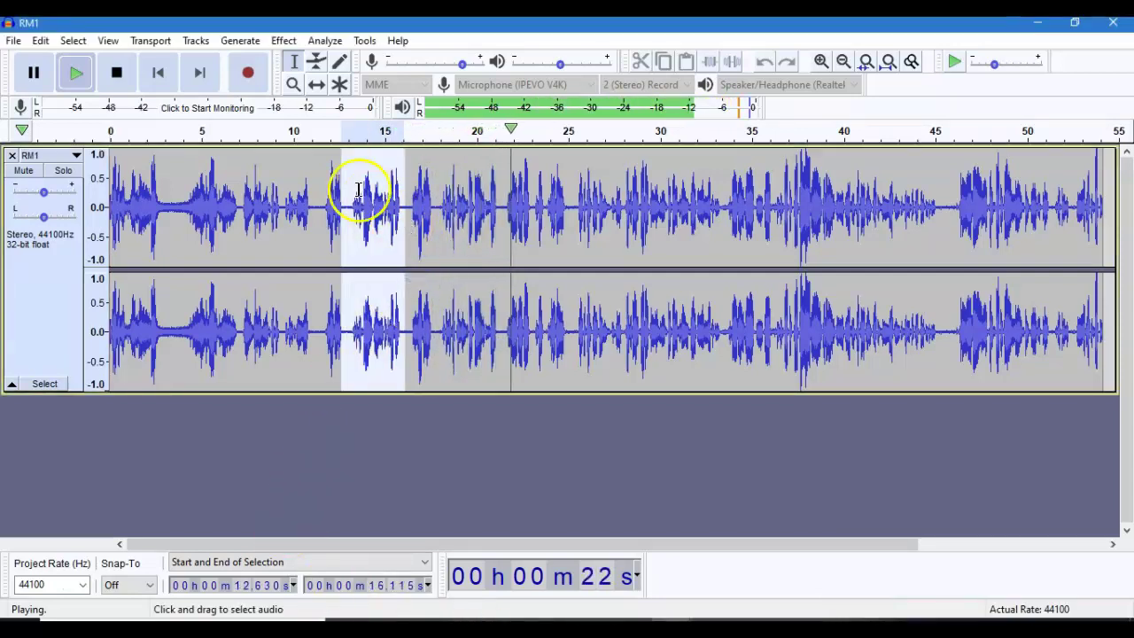
left_click(76, 75)
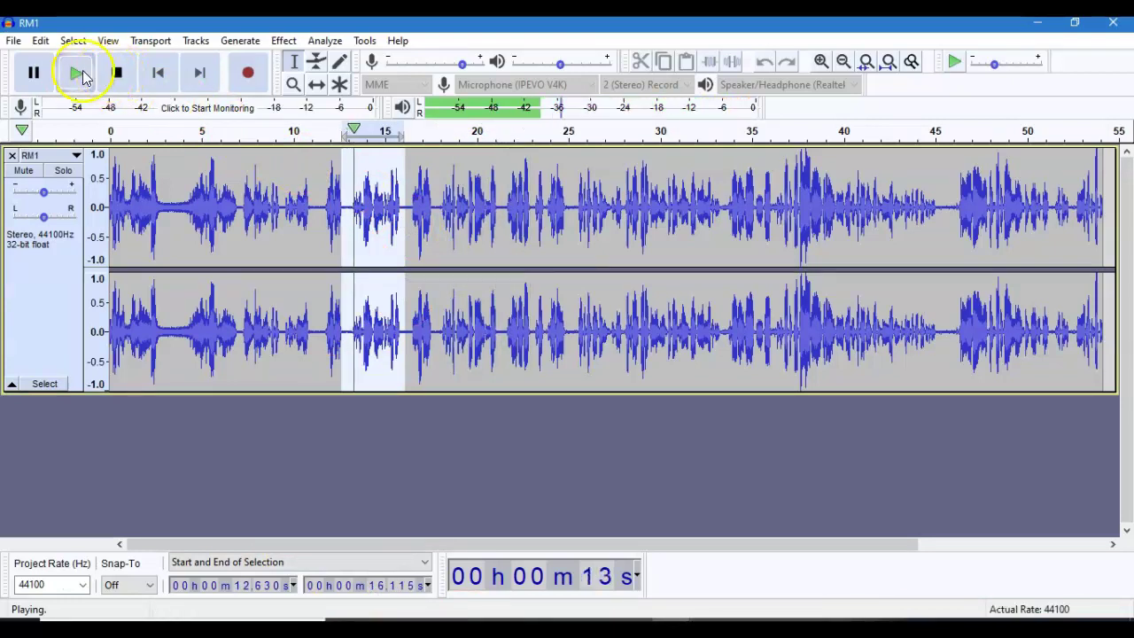
left_click(116, 74)
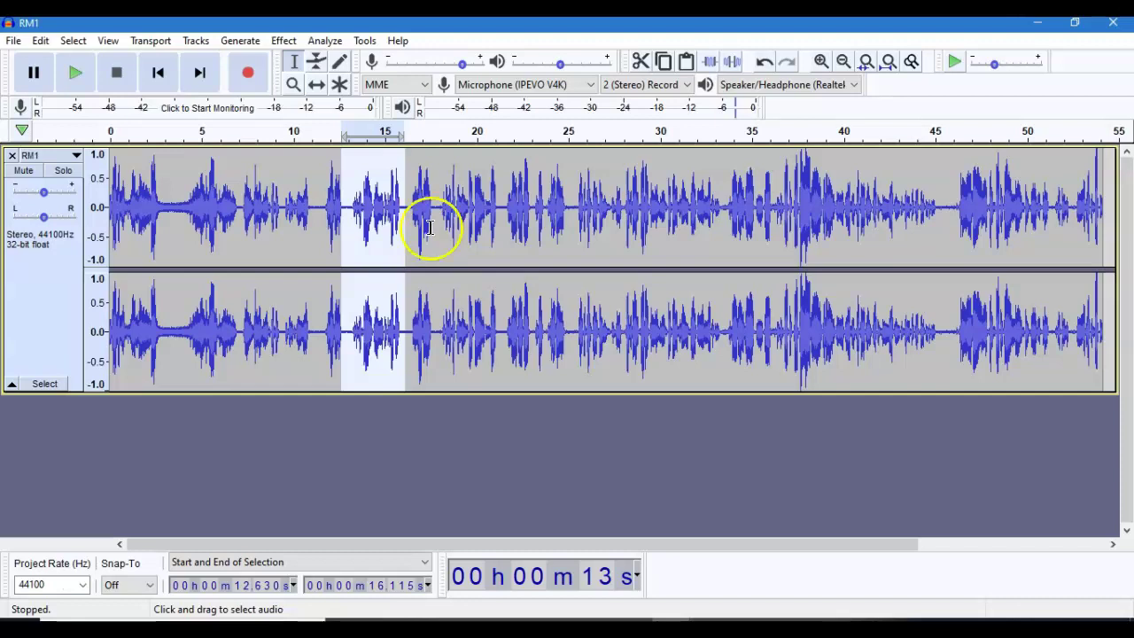
Examine the waveform near 6.47 s with the Zoom tool, magnifying it to individual samples and zooming back out slightly.
left_click(292, 85)
left_click(223, 211)
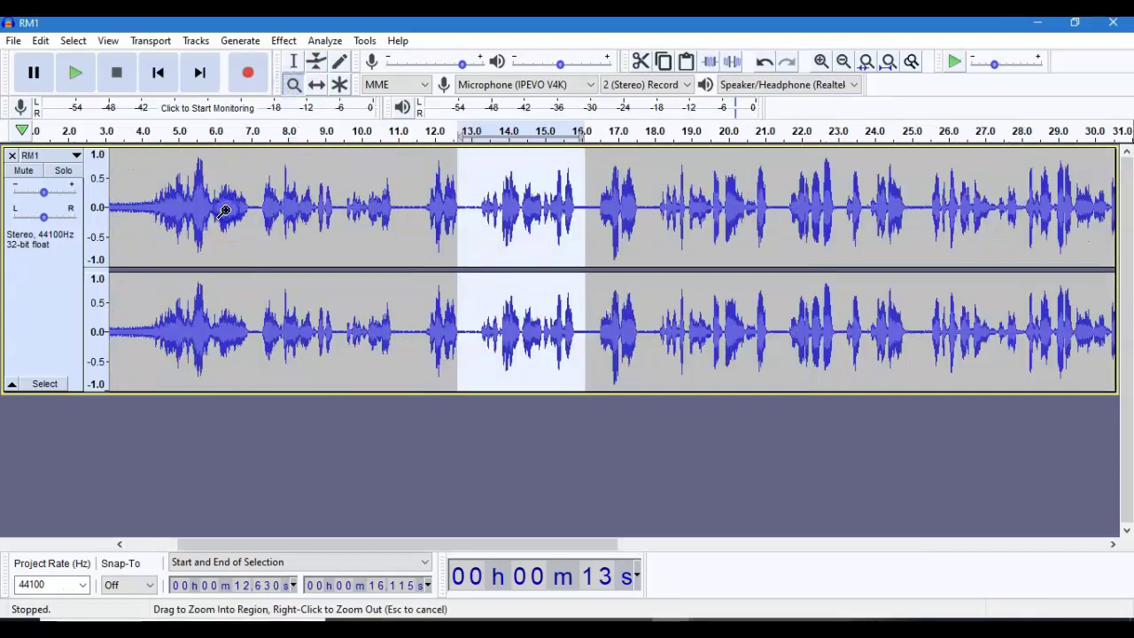
left_click(223, 211)
left_click(227, 213)
left_click(230, 214)
left_click(234, 214)
left_click_drag(252, 212, 255, 212)
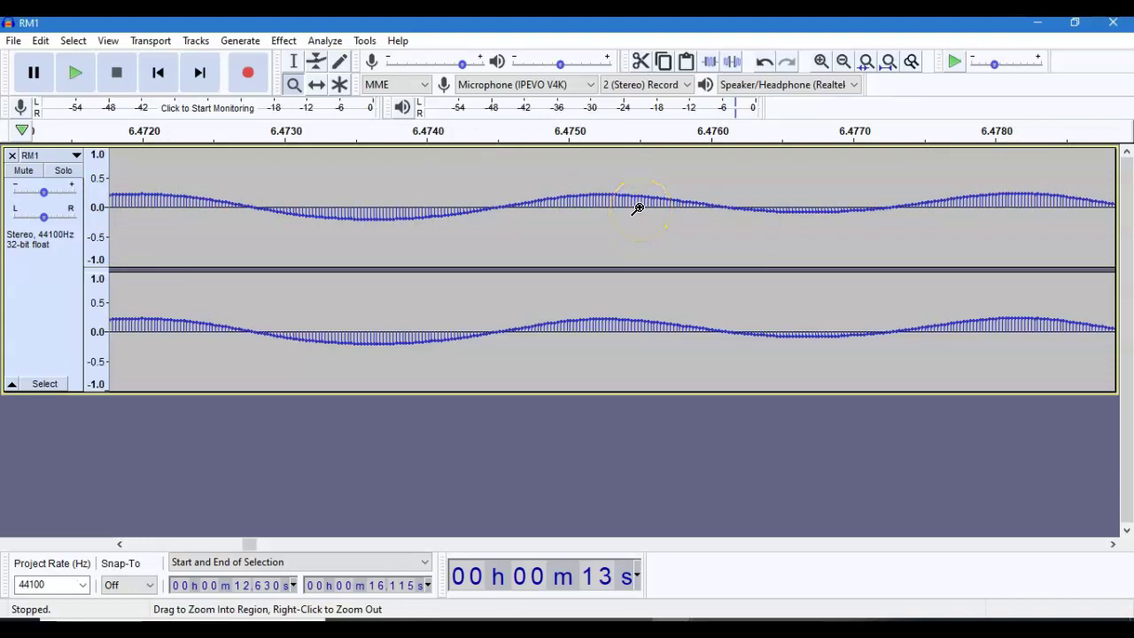
right_click(258, 190)
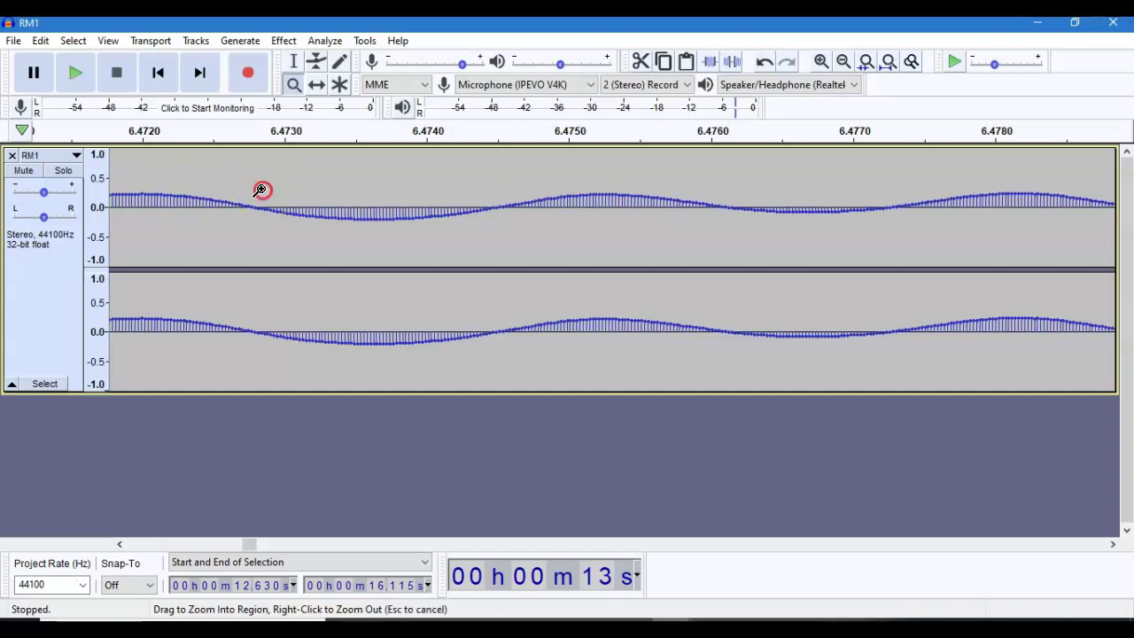
right_click(259, 189)
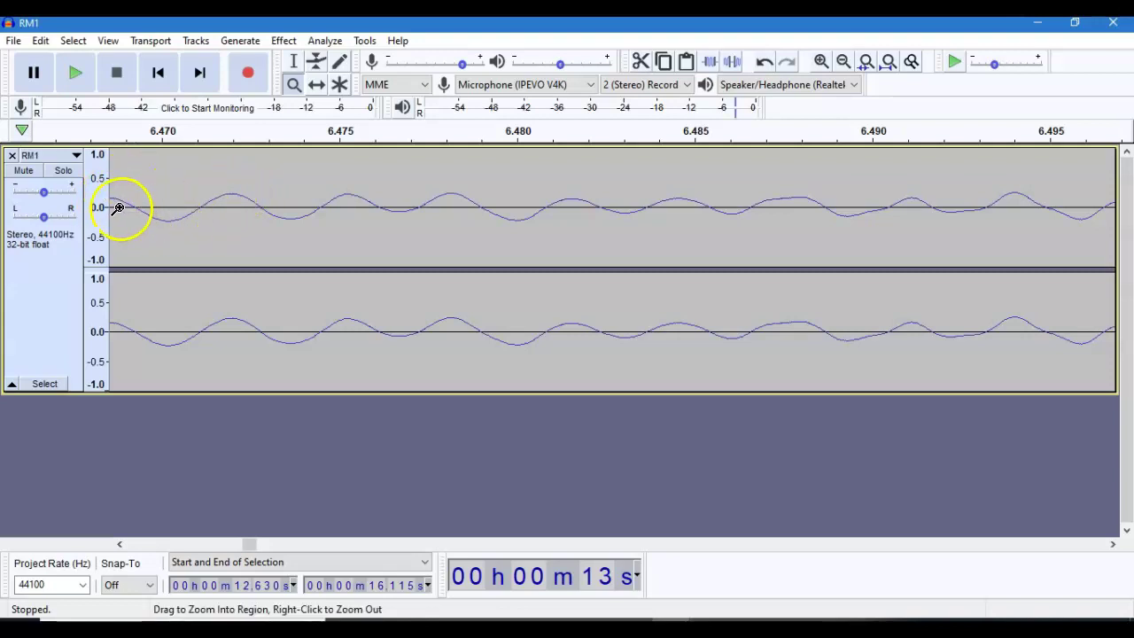
Plot the frequency spectrum of the selected audio, examine its peaks and close the analysis.
left_click(317, 43)
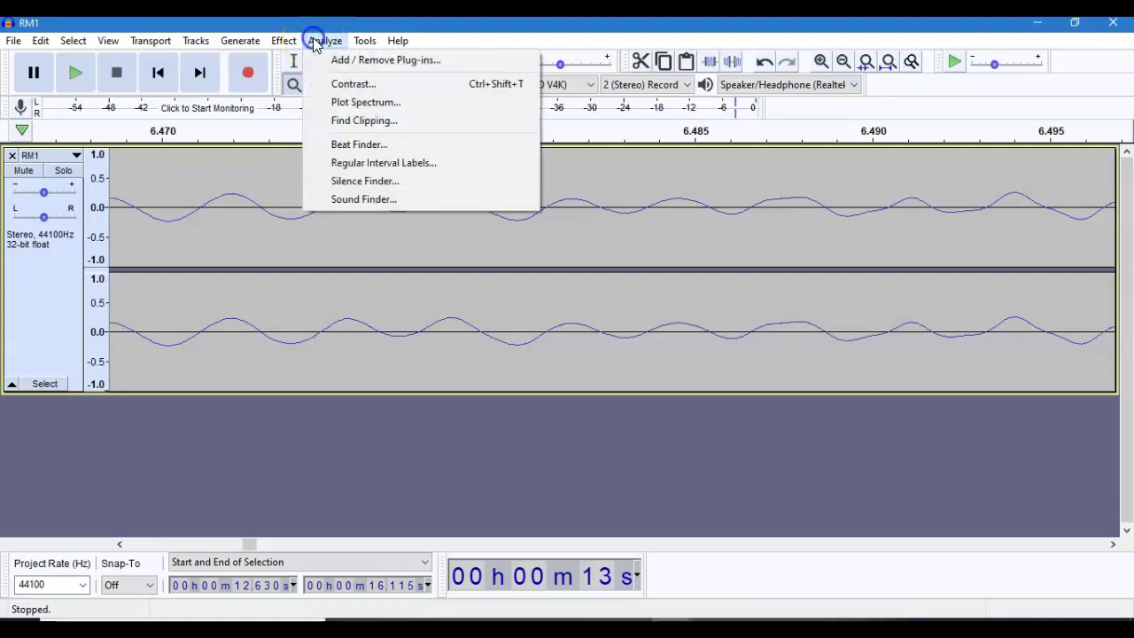
left_click(352, 104)
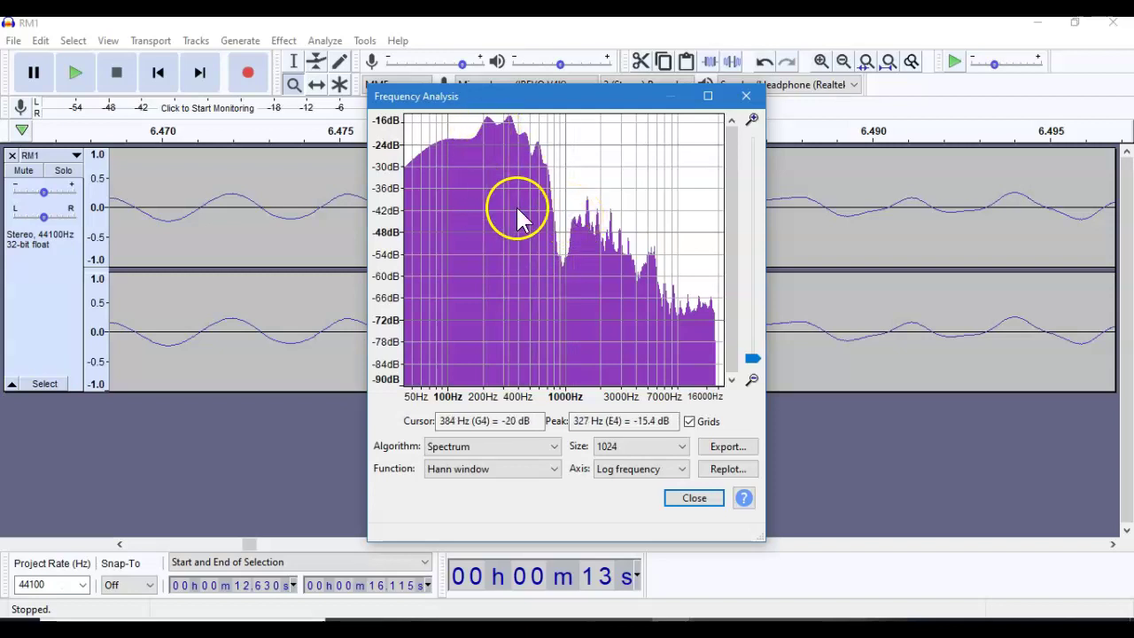
left_click(741, 94)
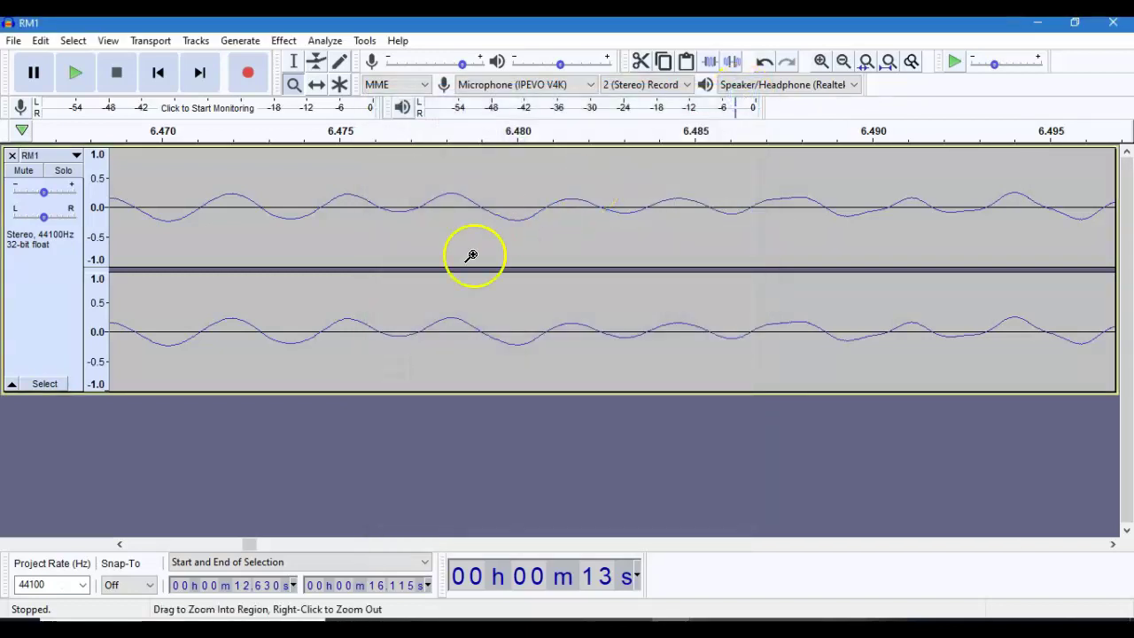